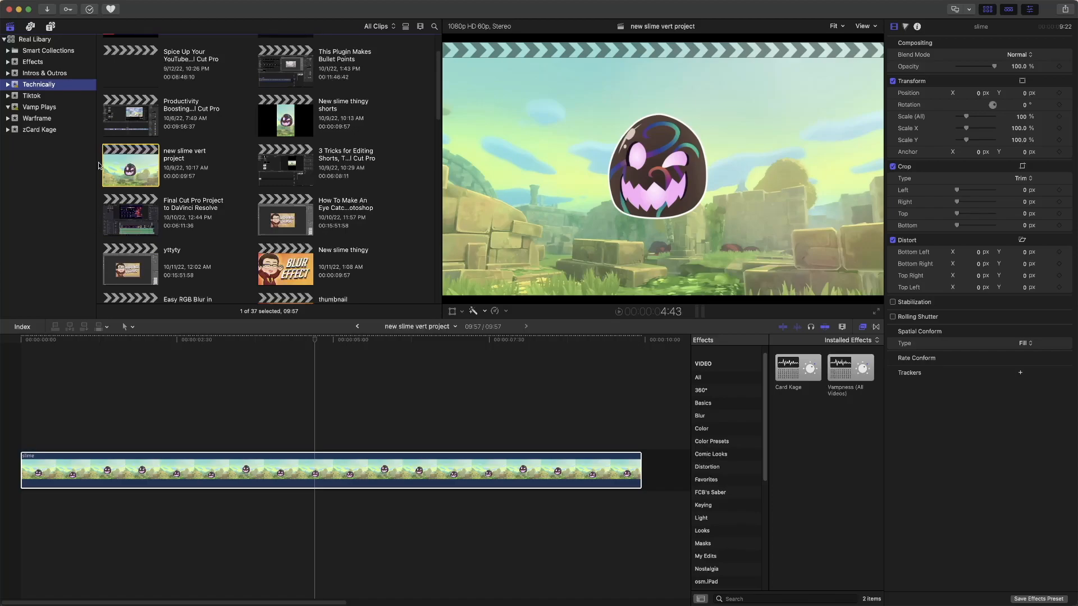
# Add the Custom title above the slime clip, starting at the beginning of the timeline.
pyautogui.click(50, 27)
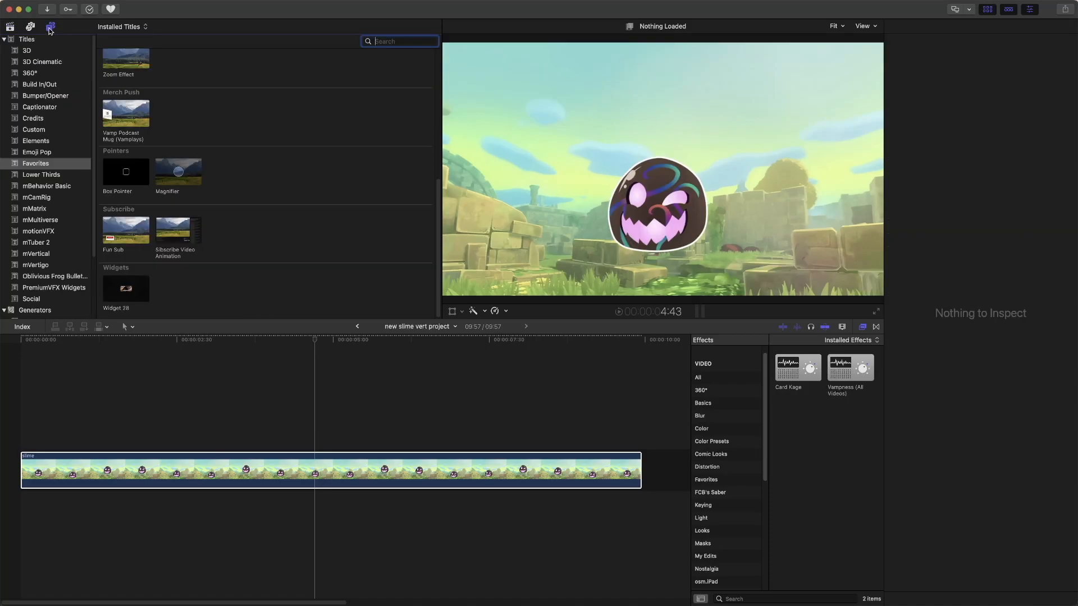
pyautogui.click(50, 27)
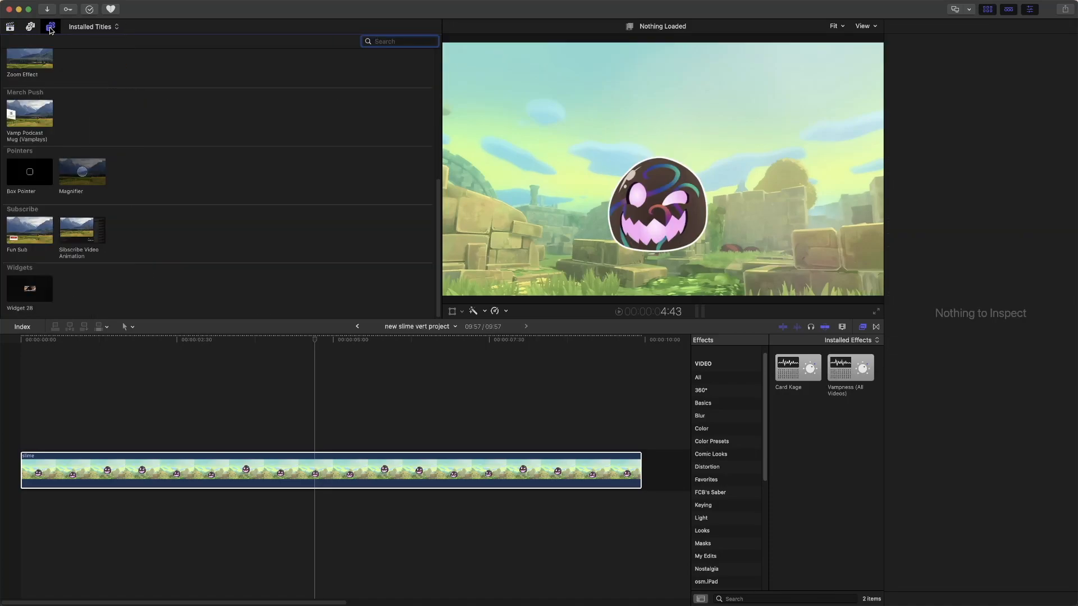
pyautogui.click(50, 27)
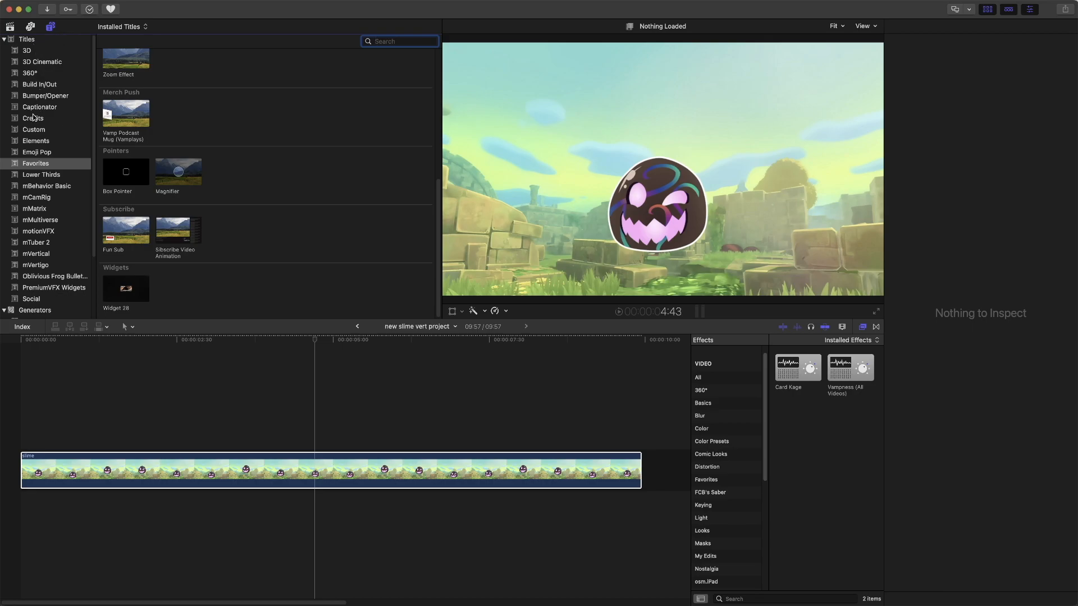
pyautogui.click(30, 130)
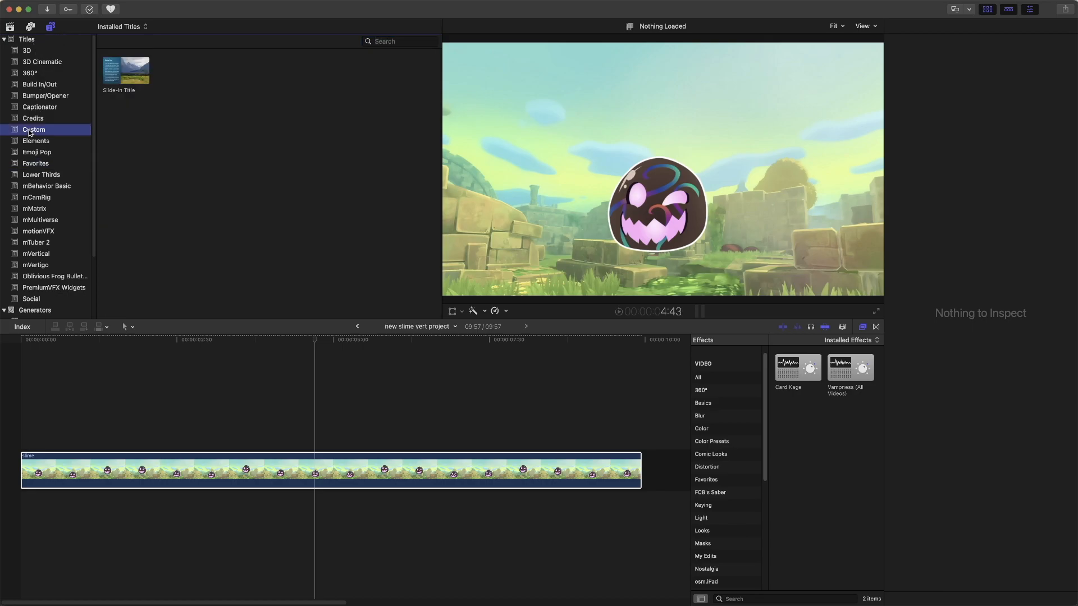
pyautogui.click(28, 40)
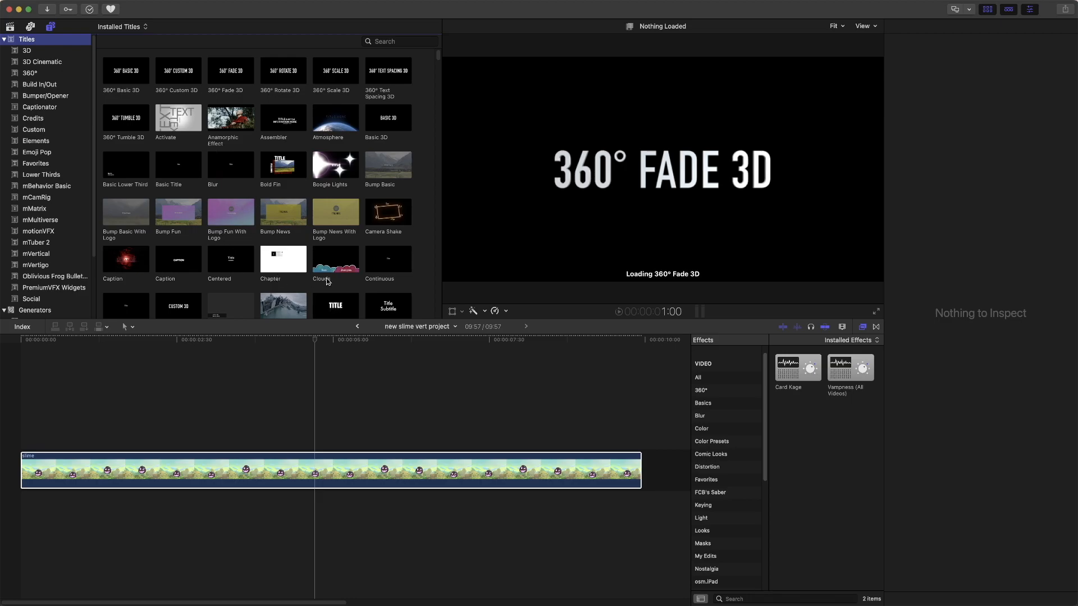
pyautogui.click(336, 178)
pyautogui.scroll(-1, 306, 230)
pyautogui.scroll(-2, 306, 230)
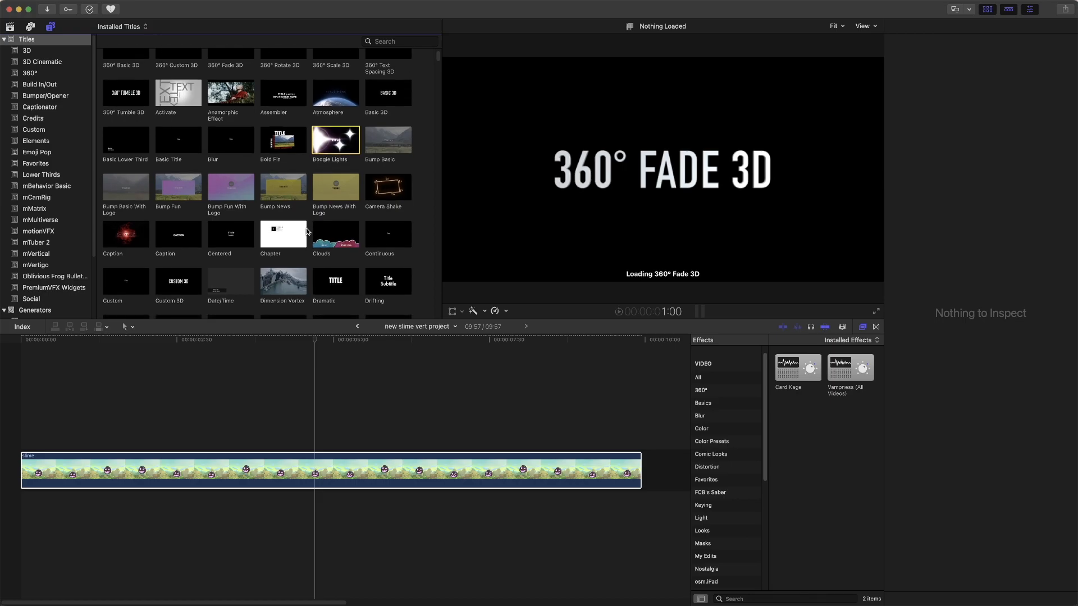
pyautogui.click(127, 270)
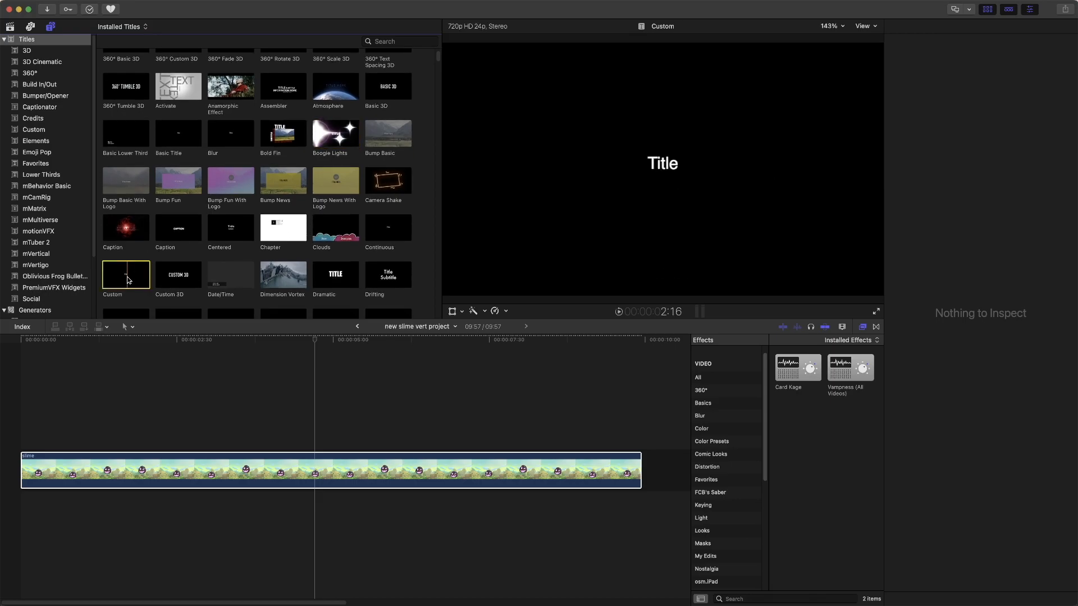
pyautogui.moveTo(129, 278); pyautogui.dragTo(25, 442)
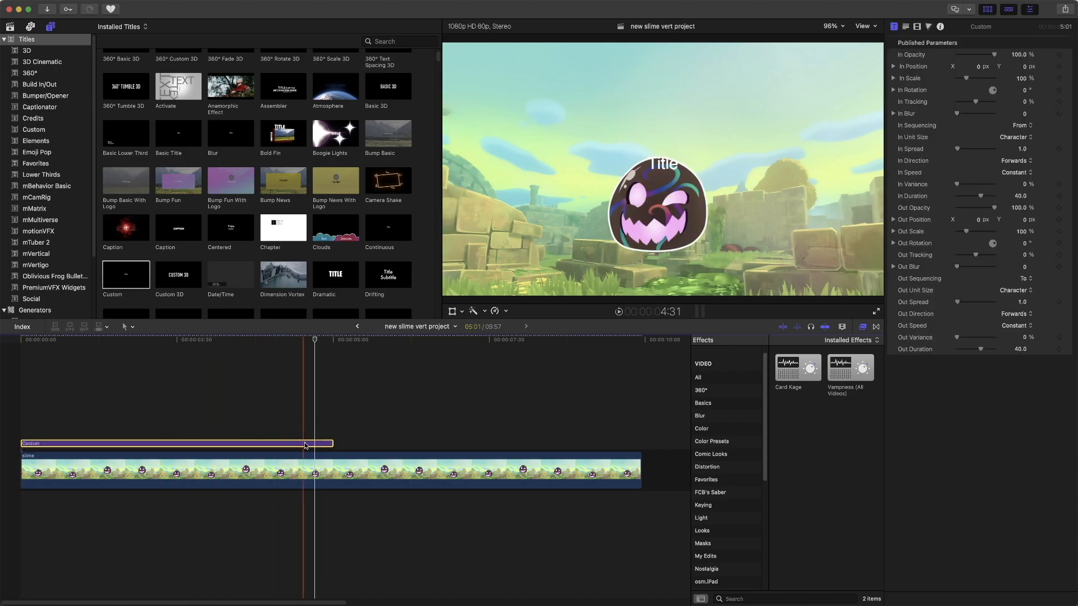
# Trim the end of the Custom title in the timeline so it lasts 4:00.
pyautogui.moveTo(331, 443); pyautogui.dragTo(313, 443)
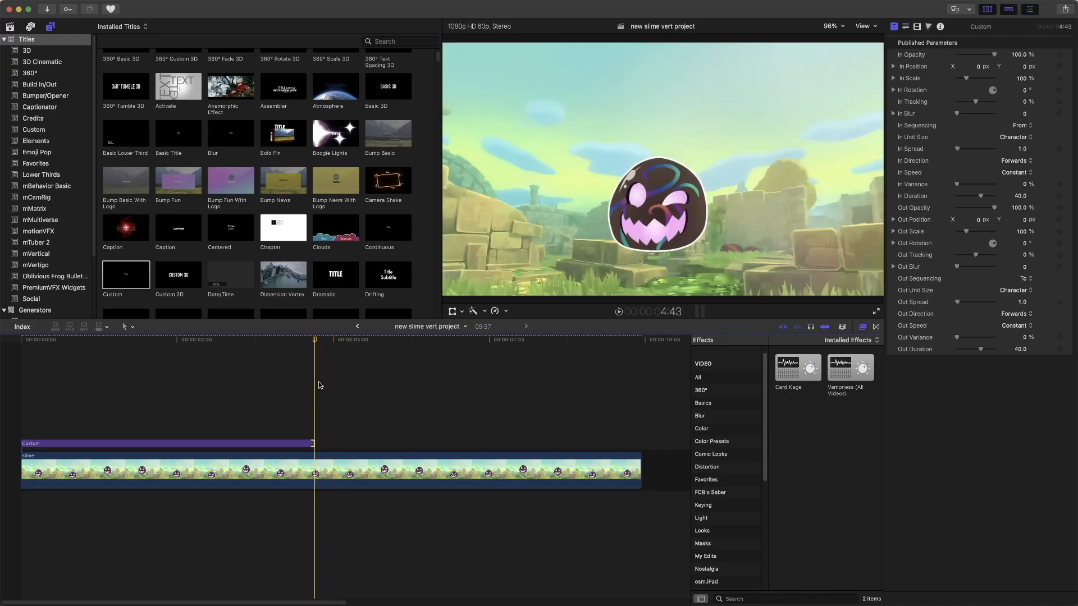
pyautogui.moveTo(314, 339); pyautogui.dragTo(271, 331)
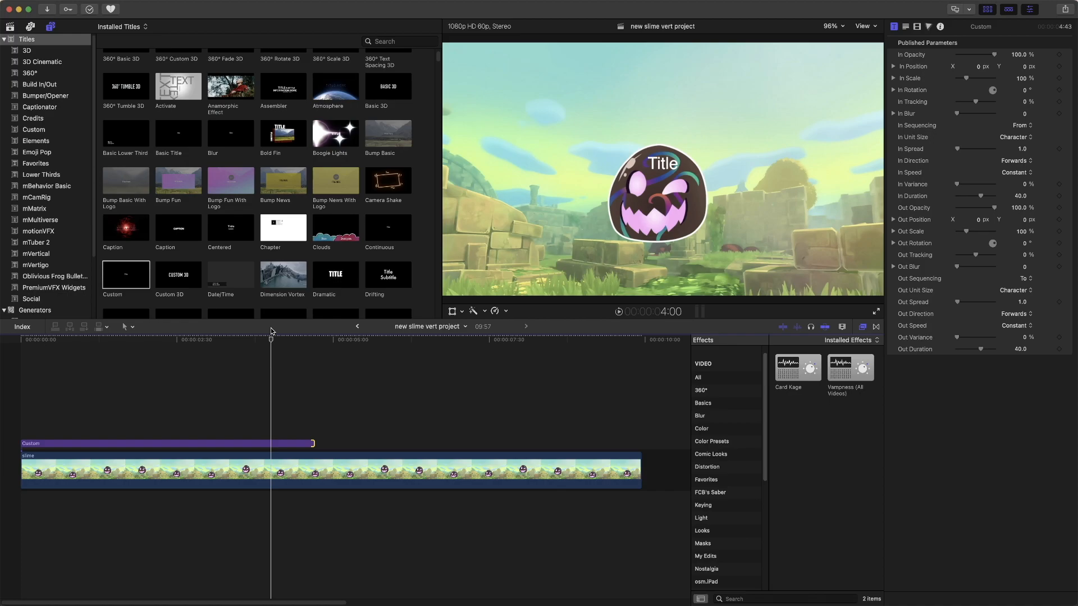
pyautogui.moveTo(314, 442); pyautogui.dragTo(269, 443)
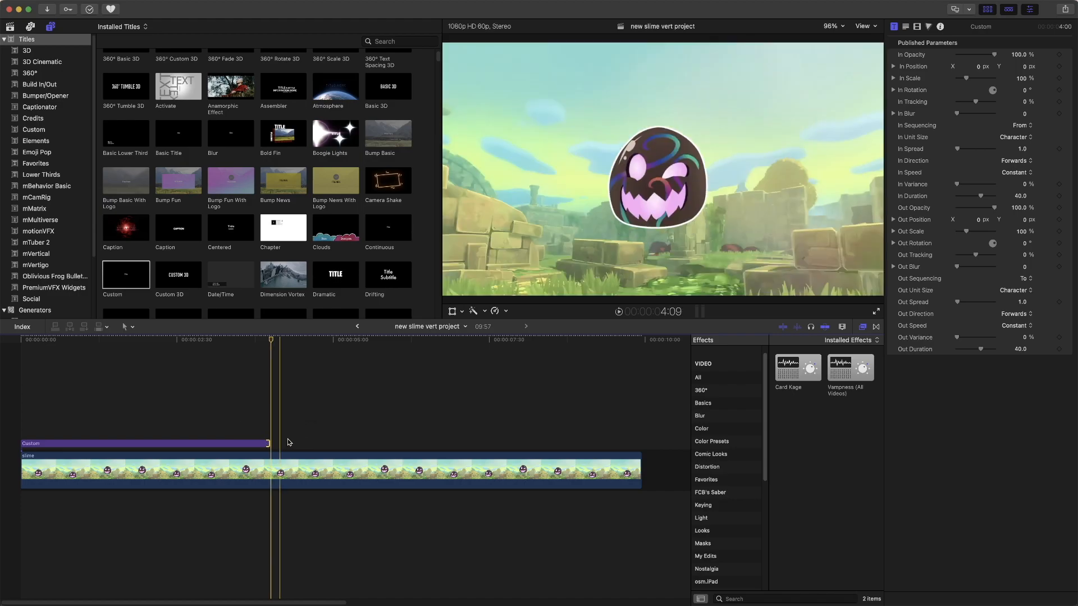
# Change the title's text to "Evil Slime" and move it to the frame's lower left, at about X -661, Y -416 px.
pyautogui.click(198, 373)
pyautogui.click(231, 444)
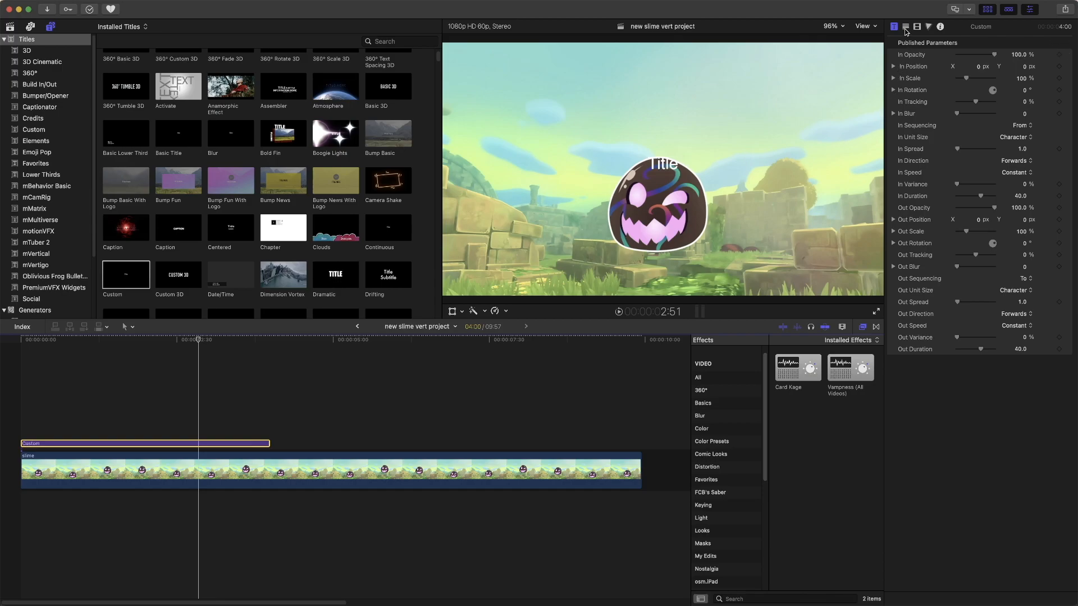
pyautogui.click(905, 27)
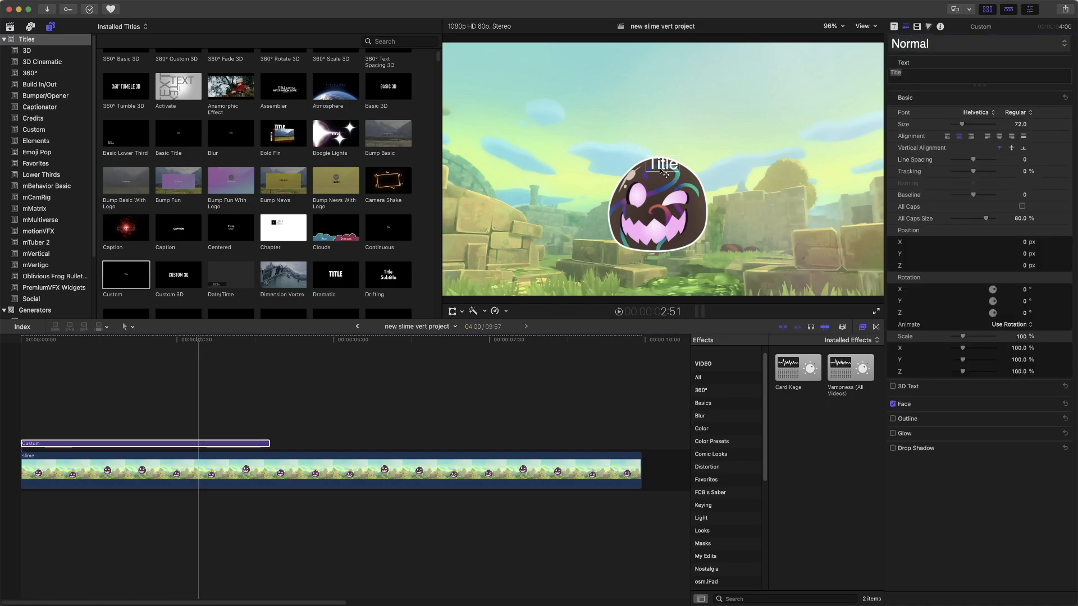
pyautogui.click(931, 72)
pyautogui.moveTo(931, 73); pyautogui.dragTo(872, 71)
pyautogui.write('Ev')
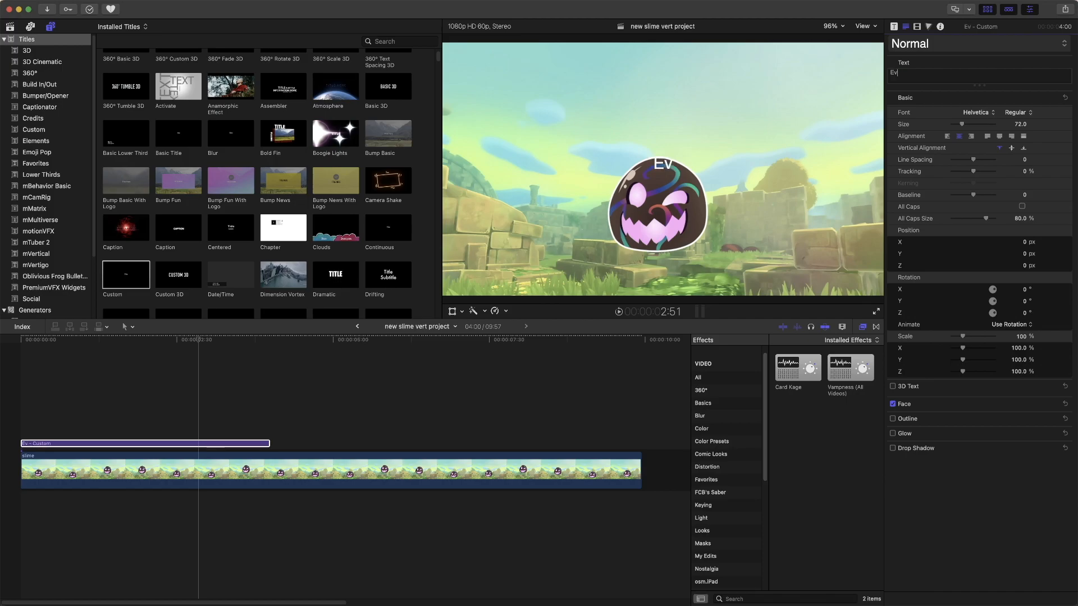
pyautogui.write('il Slime')
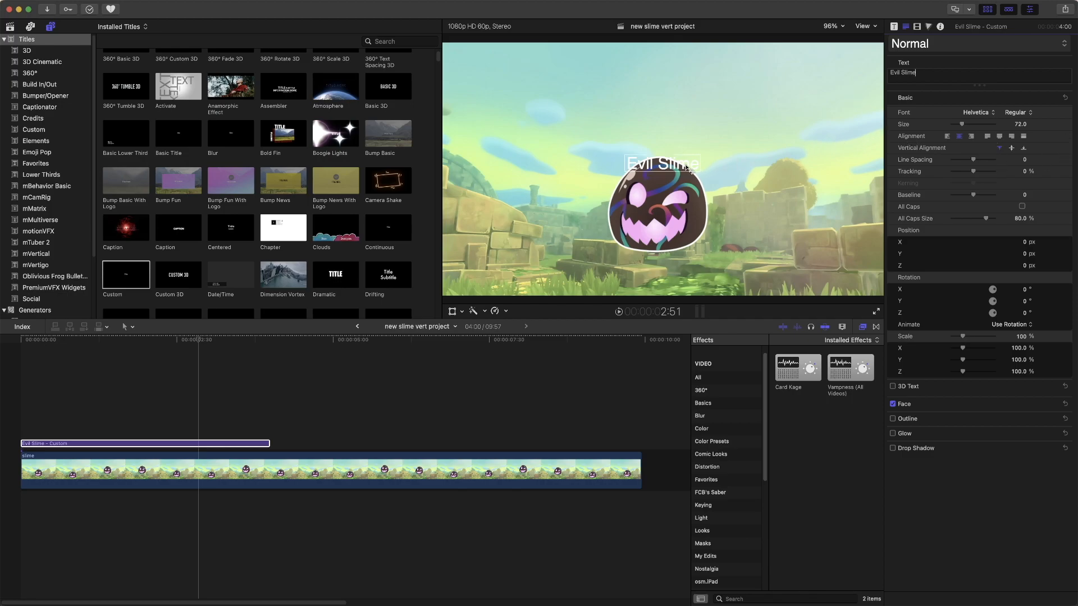
pyautogui.moveTo(658, 171); pyautogui.dragTo(512, 267)
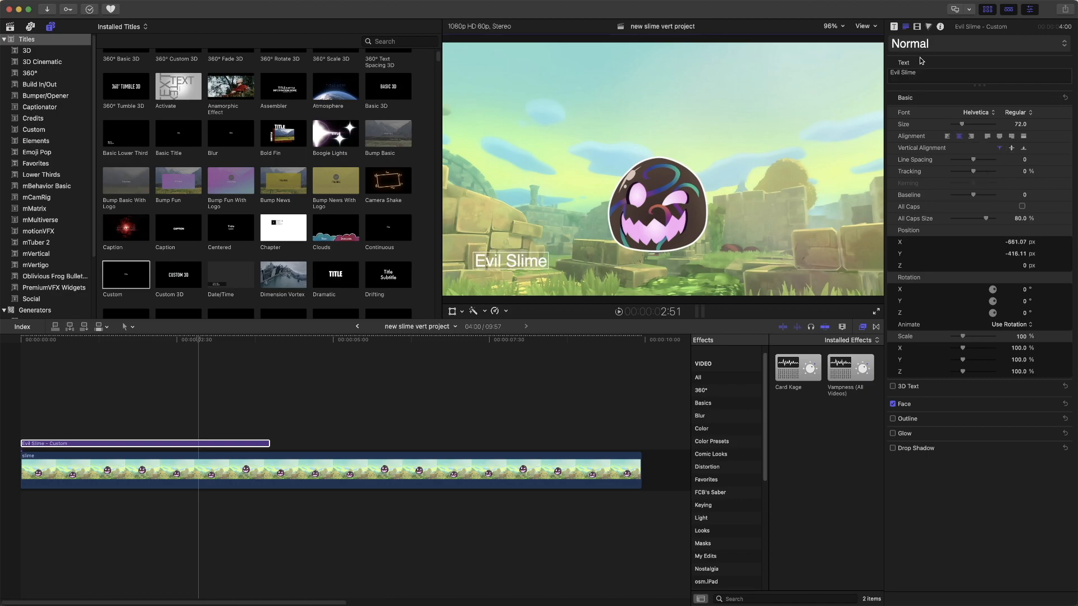
# Try shifting the title slightly left with its Transform position X value, and reset that parameter.
pyautogui.click(917, 26)
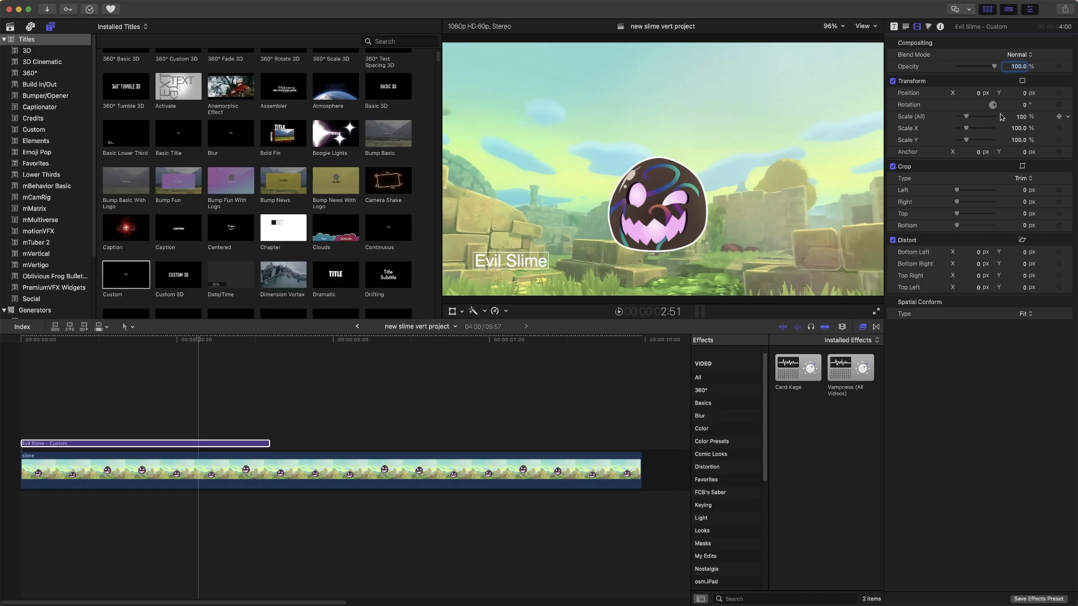
pyautogui.moveTo(980, 95); pyautogui.dragTo(973, 94)
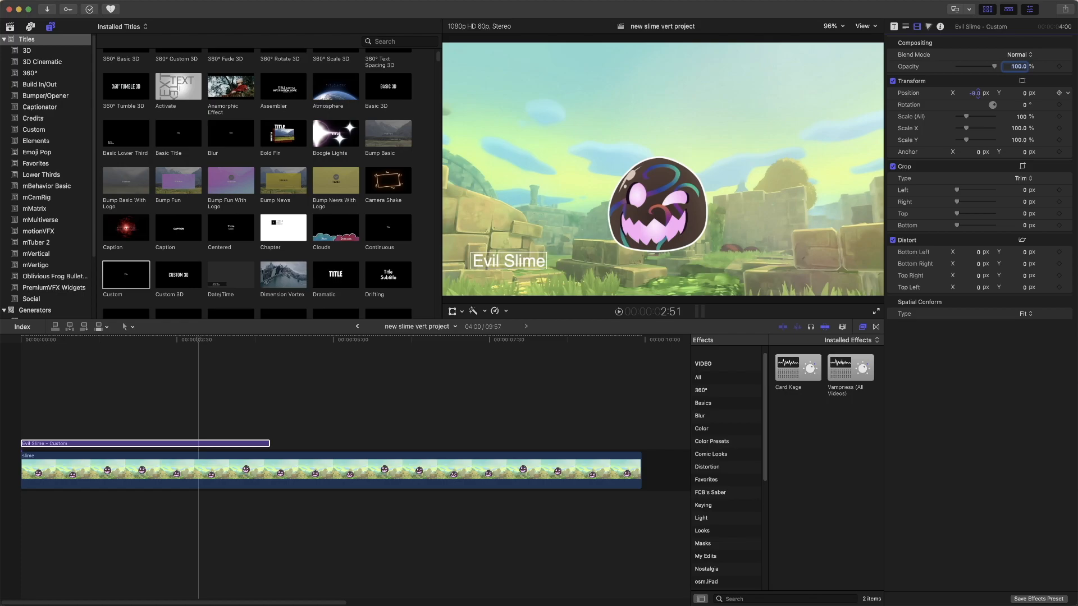
pyautogui.click(1069, 95)
pyautogui.click(1045, 102)
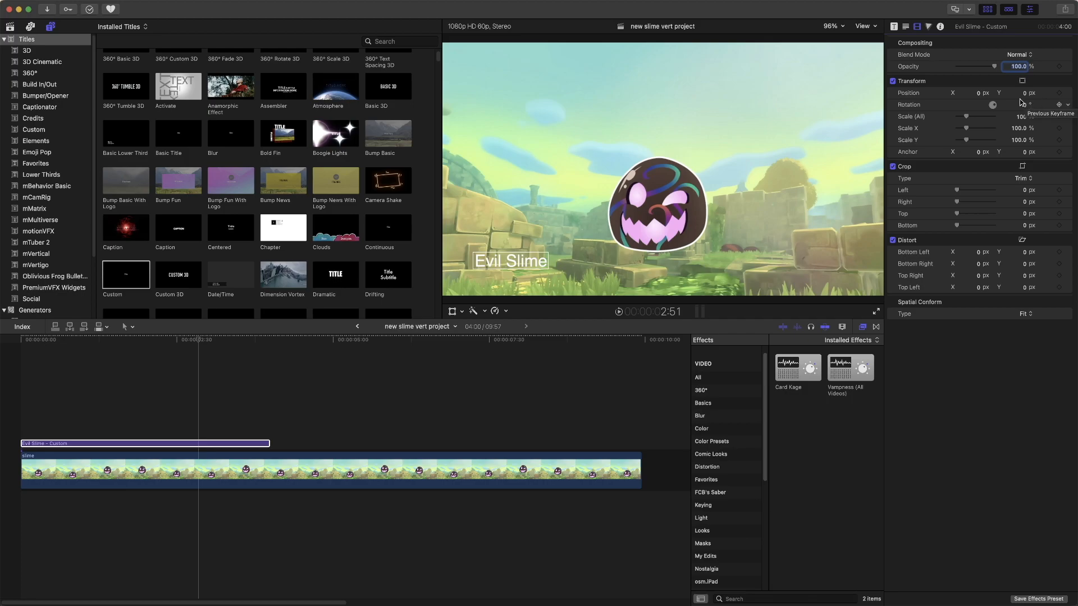
pyautogui.click(894, 27)
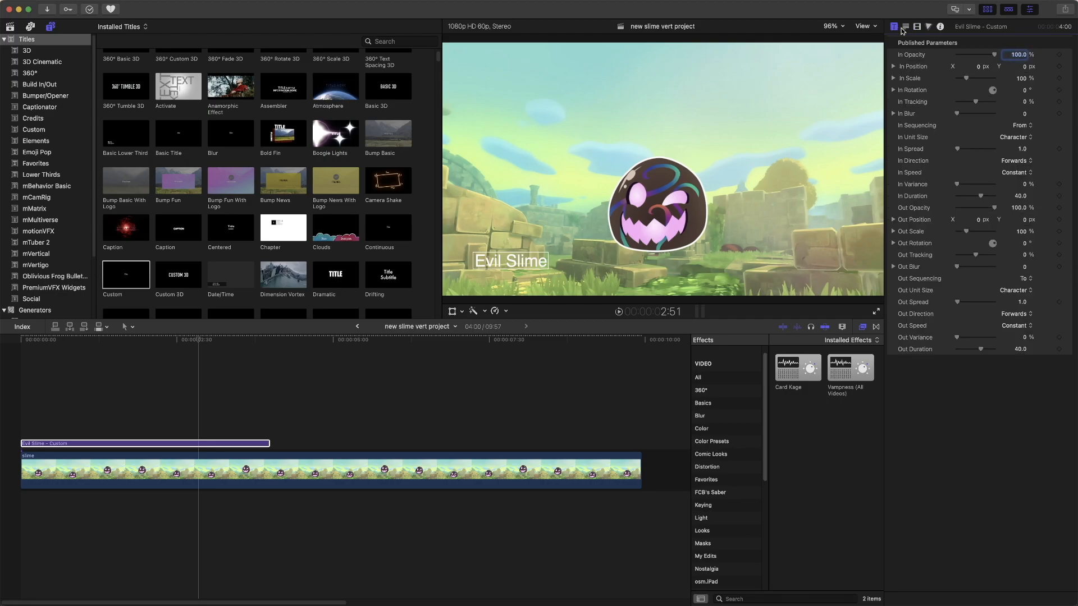
# Set the Evil Slime title's font to ITC Franklin Gothic, keeping the Demibold typeface.
pyautogui.click(903, 28)
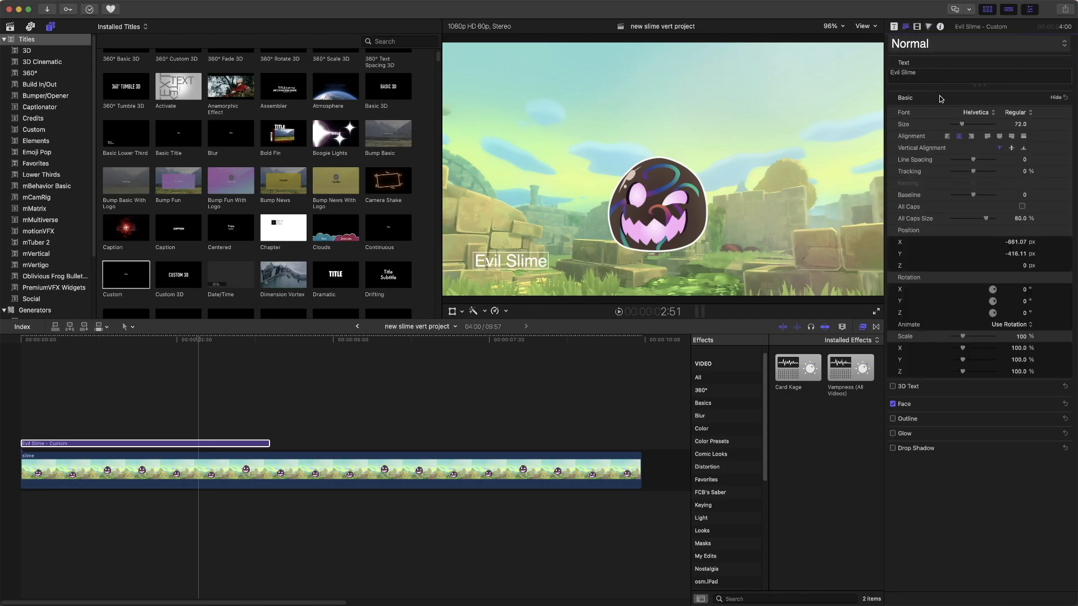
pyautogui.click(984, 114)
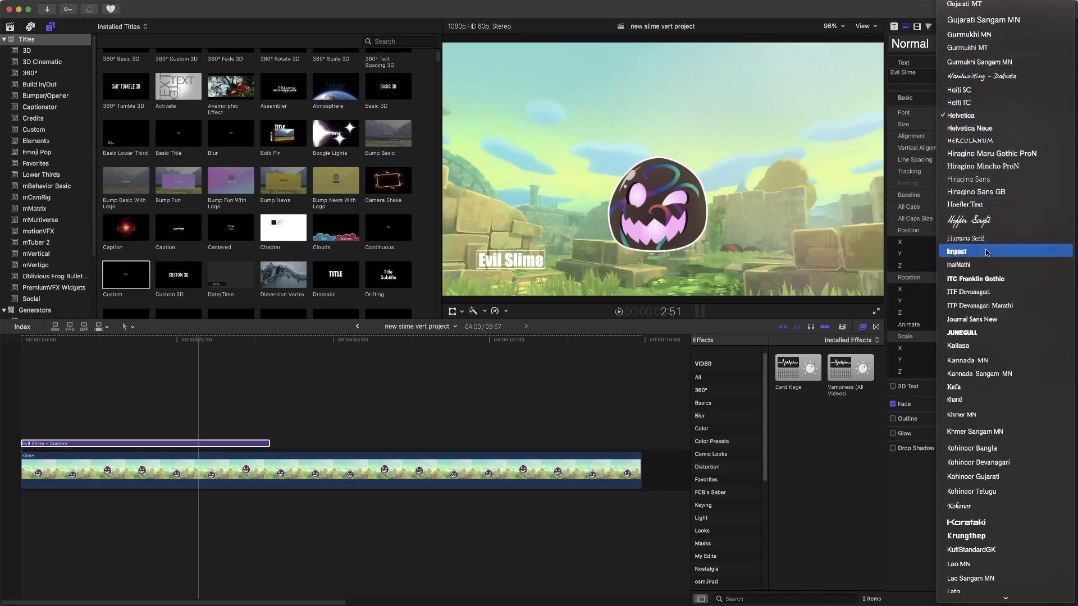
pyautogui.click(987, 284)
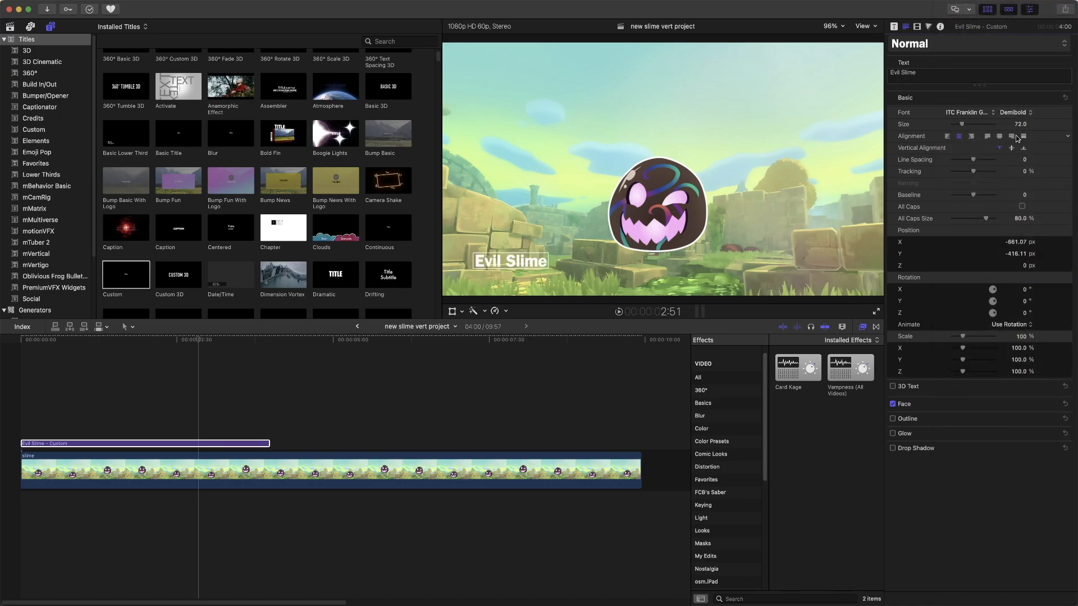
pyautogui.click(1020, 113)
pyautogui.click(1020, 114)
# Enlarge the title text to size 122 and reposition it at about X -593, Y -420 px.
pyautogui.moveTo(1020, 124); pyautogui.dragTo(1036, 125)
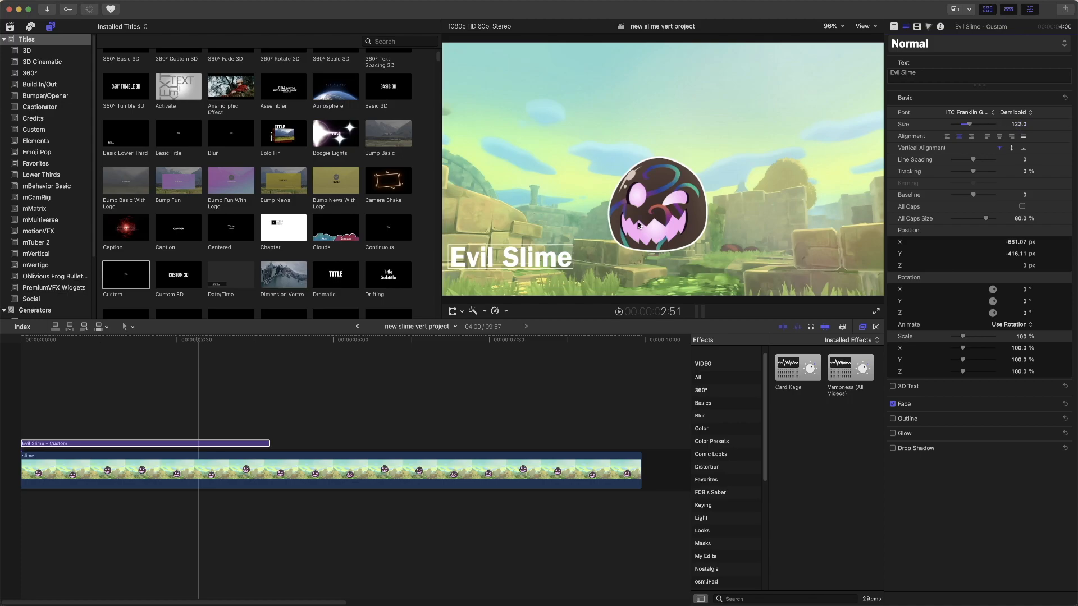
pyautogui.moveTo(518, 261); pyautogui.dragTo(532, 262)
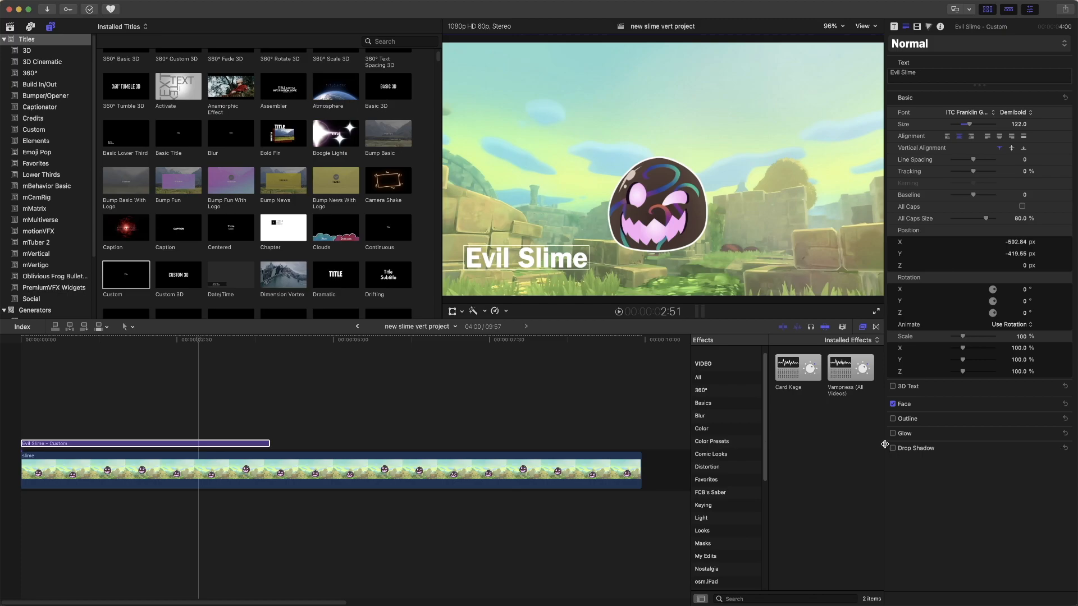
# Try a drop shadow and an outline on the title text, leaving both turned off.
pyautogui.click(892, 448)
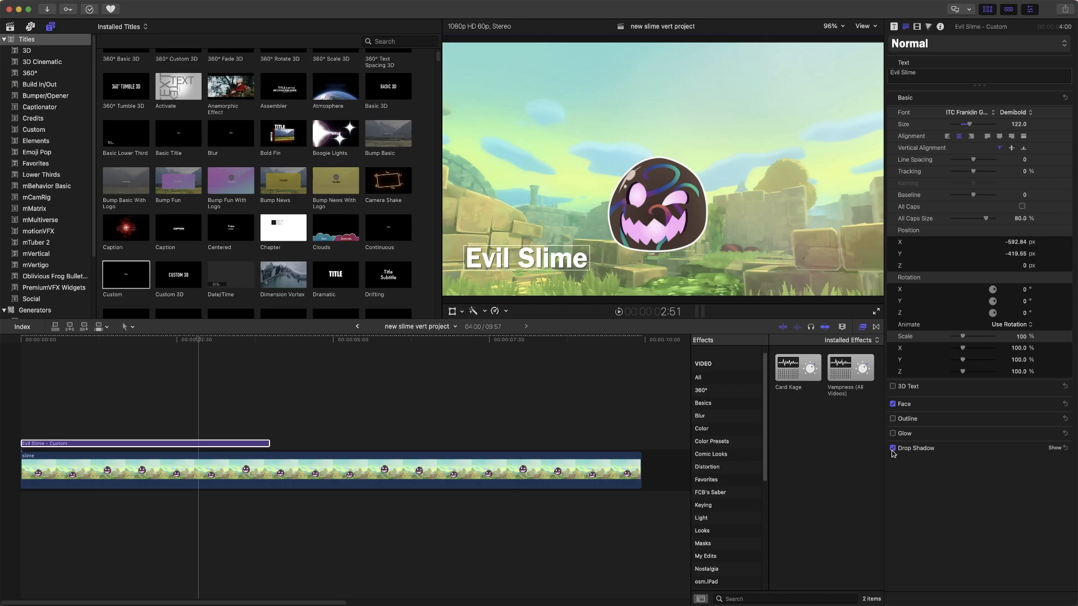
pyautogui.click(893, 449)
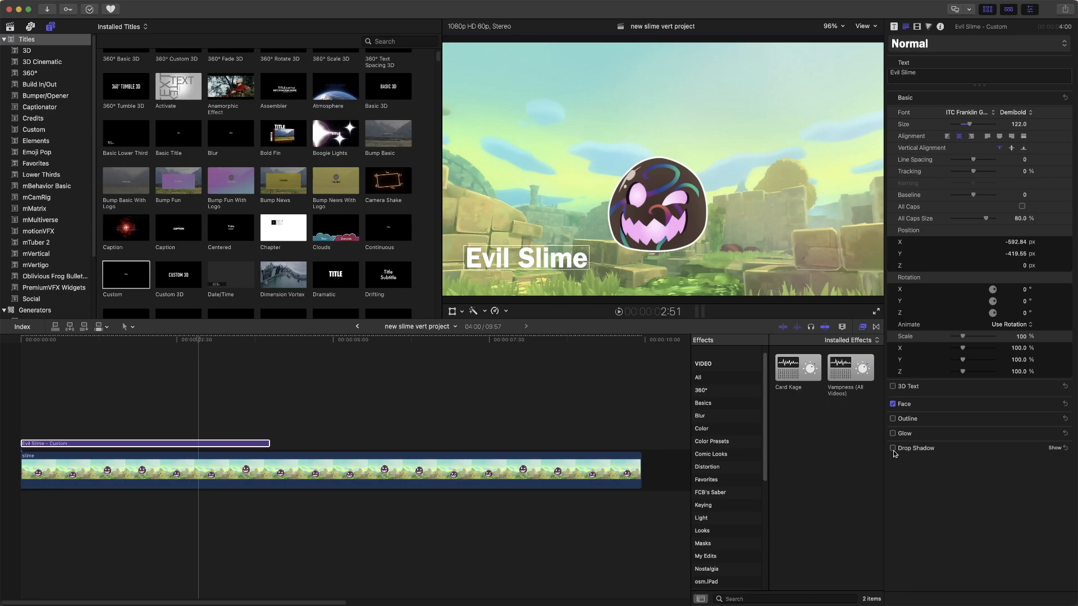
pyautogui.click(893, 448)
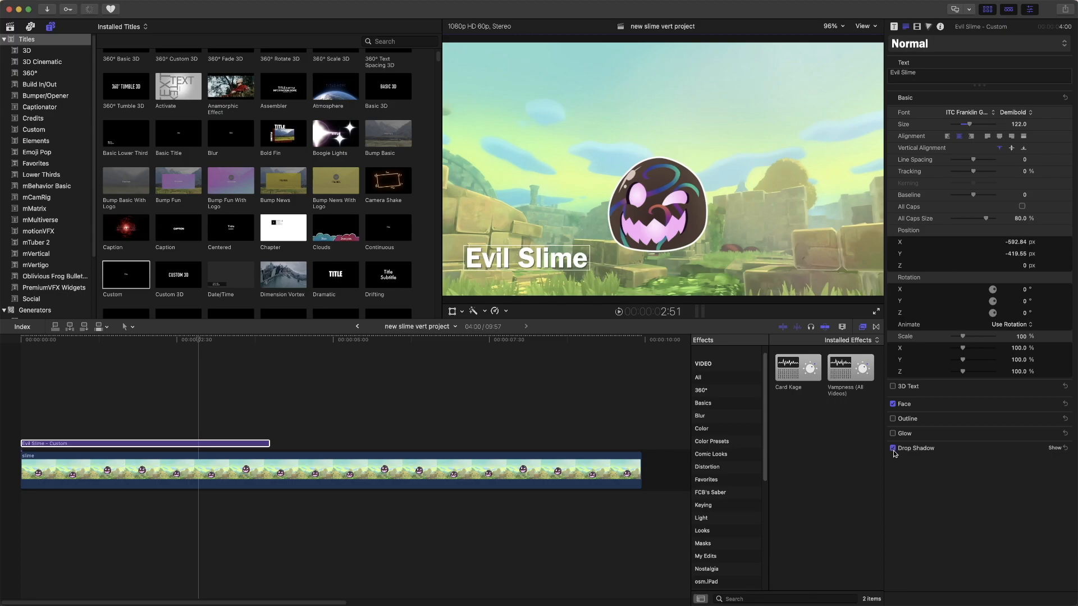
pyautogui.click(893, 419)
pyautogui.click(893, 449)
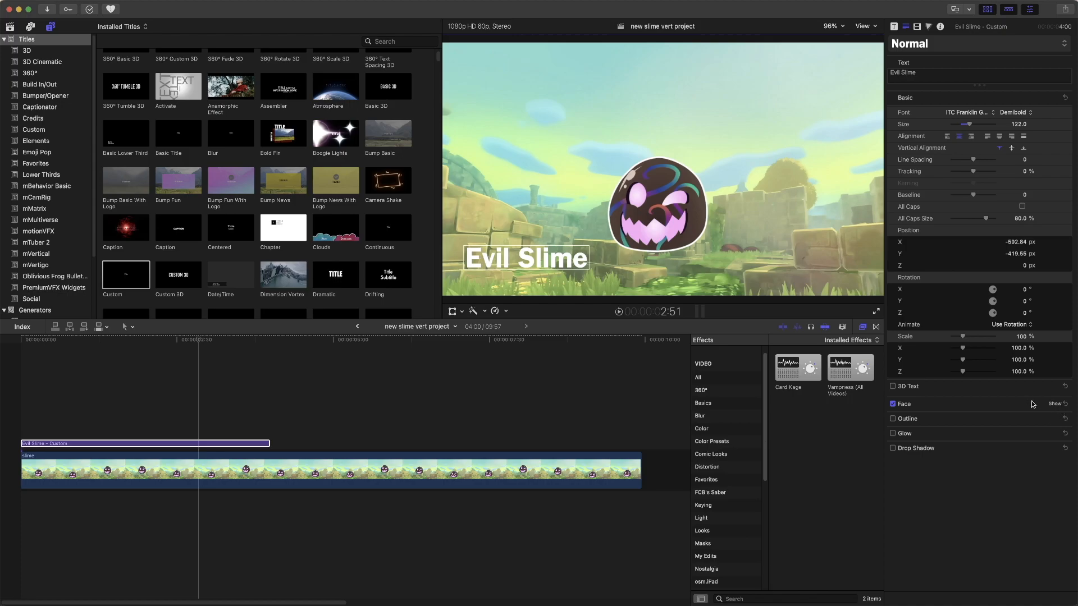
# Try yellow, orange and red as the title's face color, ending with white.
pyautogui.click(1054, 405)
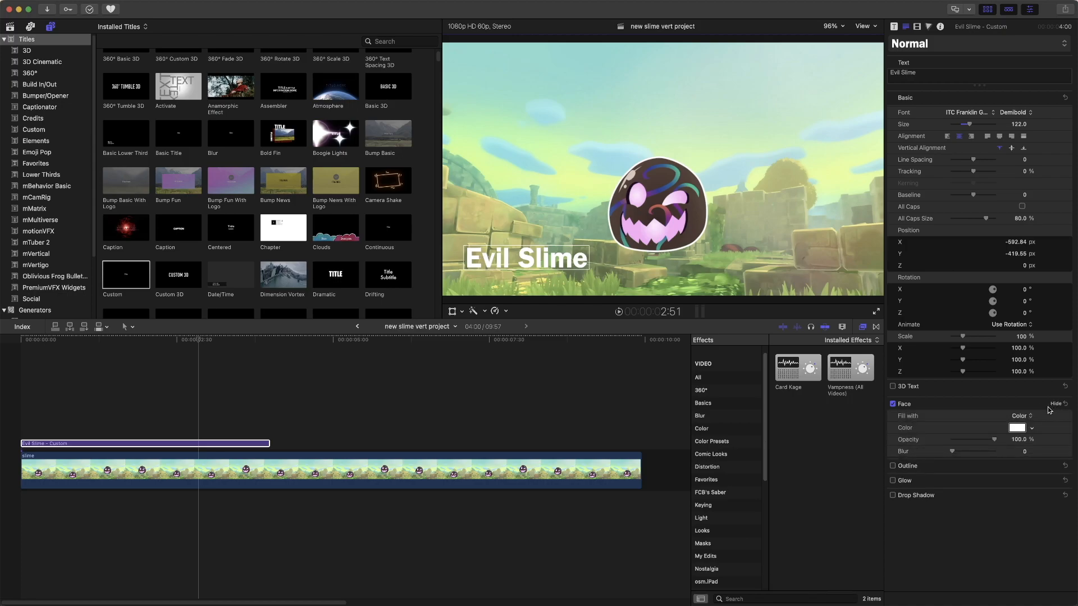
pyautogui.click(1017, 429)
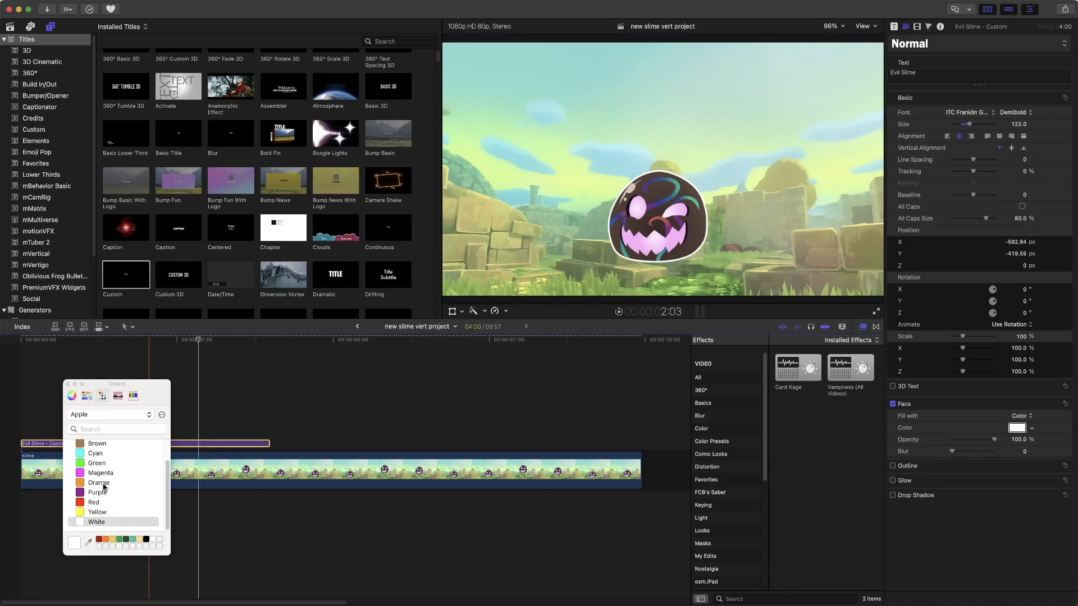
pyautogui.click(111, 540)
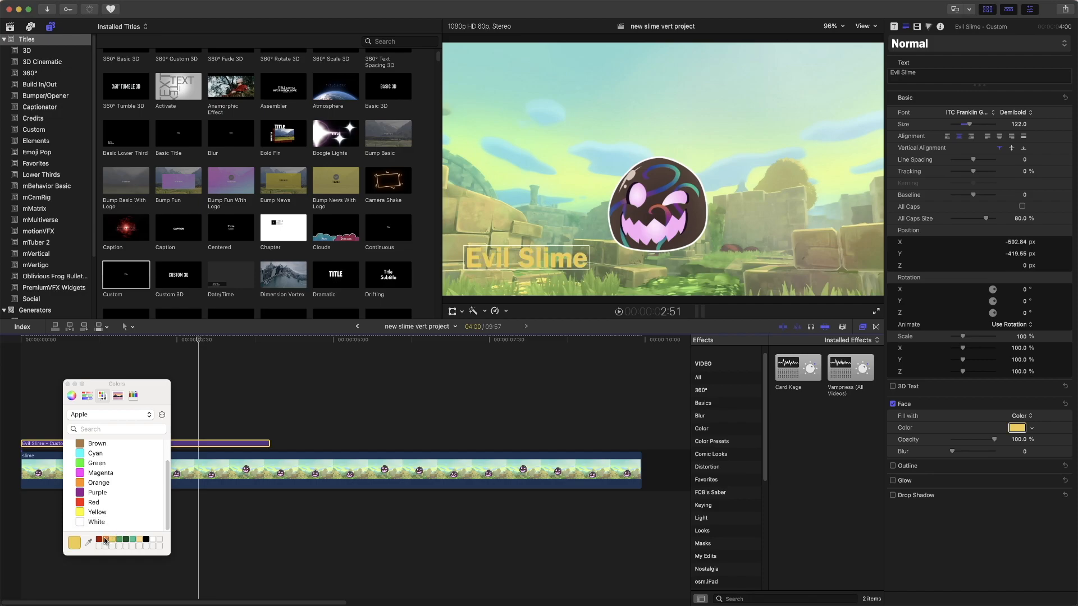
pyautogui.click(105, 540)
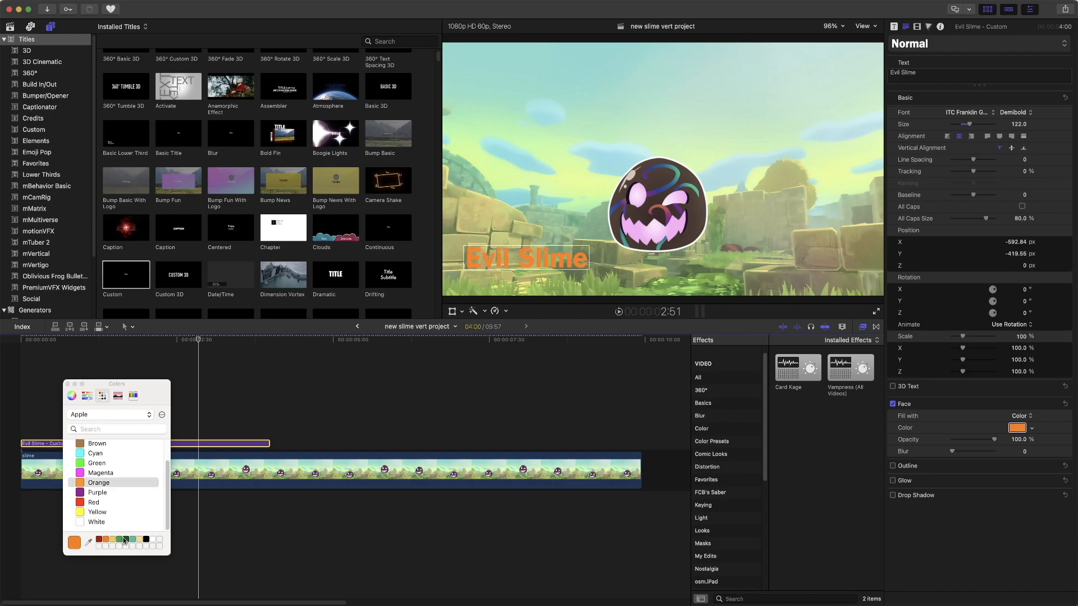
pyautogui.click(99, 540)
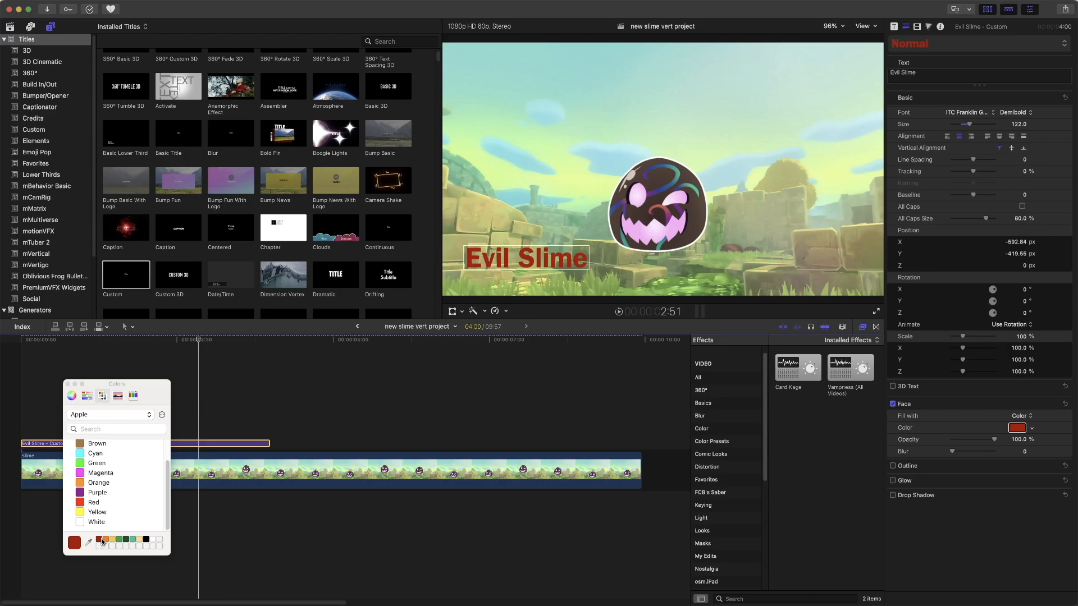
pyautogui.click(154, 540)
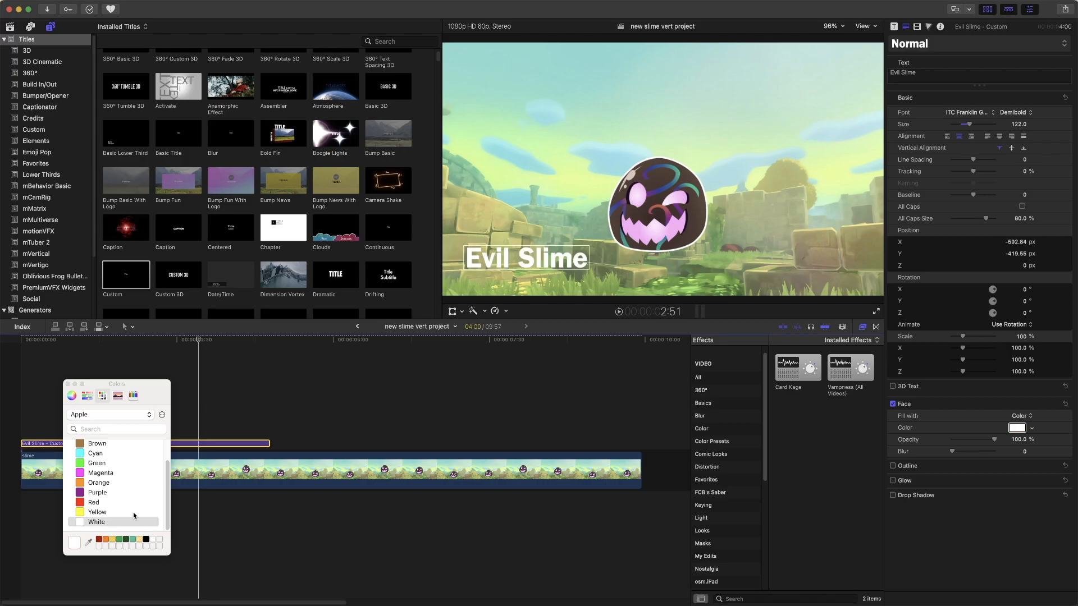
# Close the color picker and add a Custom solid generator above the Evil Slime title at the start of the timeline.
pyautogui.click(67, 384)
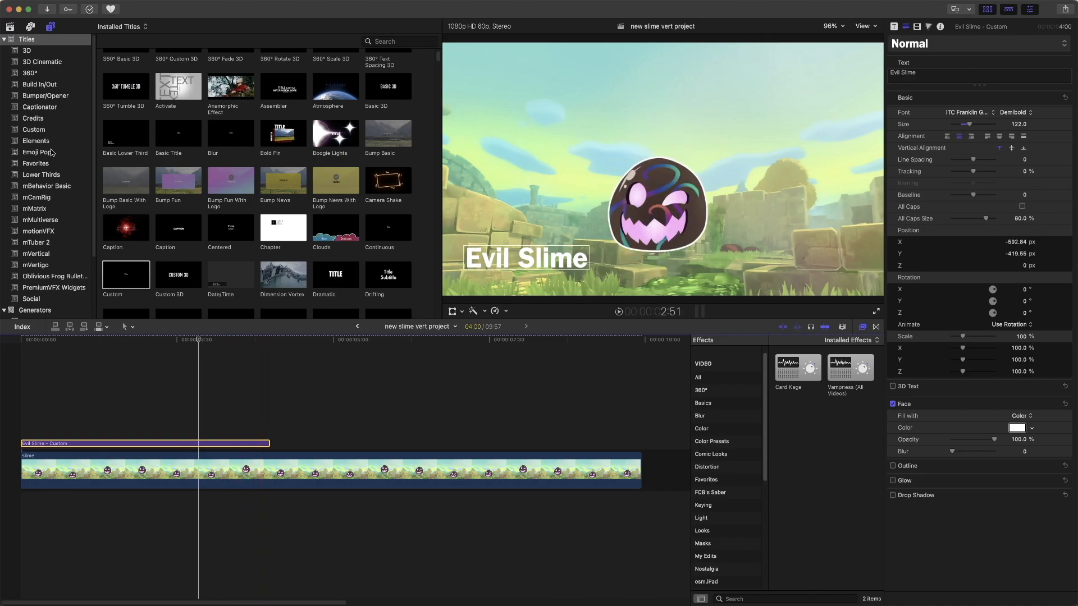
pyautogui.scroll(-3, 52, 150)
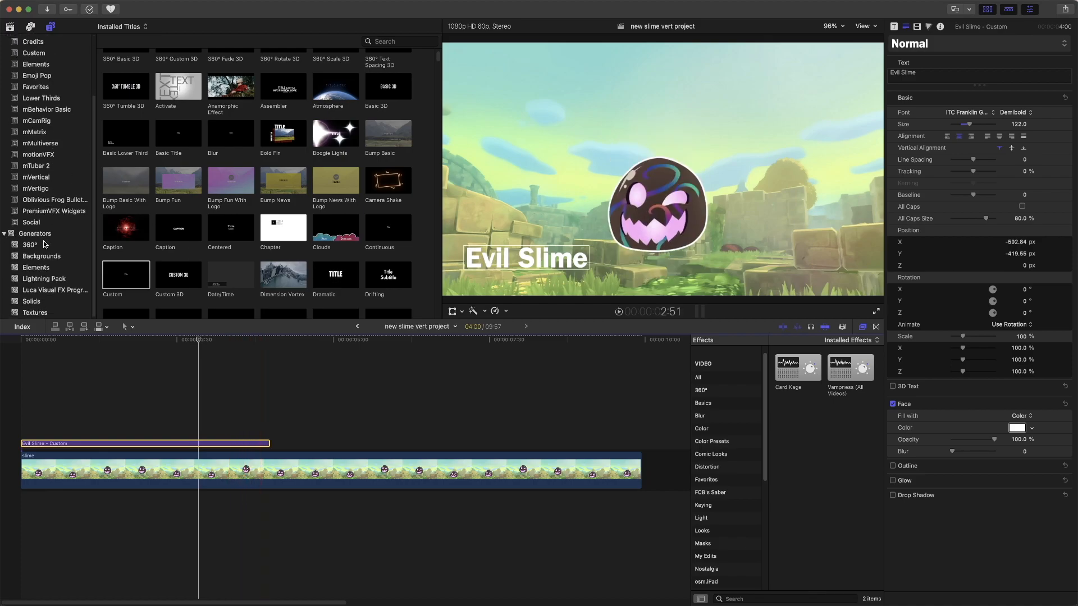
pyautogui.scroll(3, 42, 240)
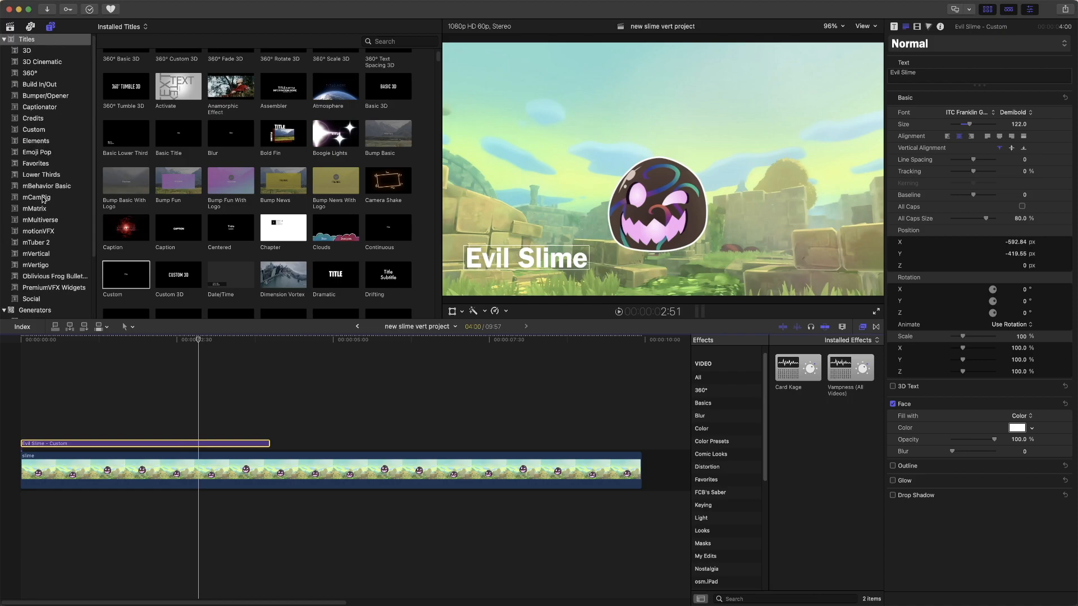
pyautogui.scroll(-3, 49, 135)
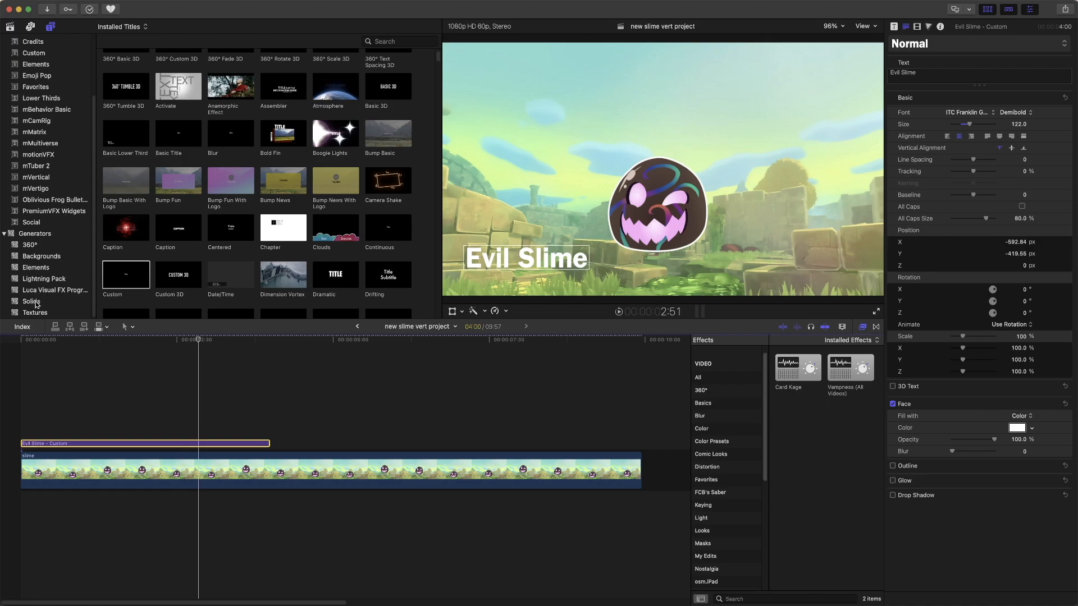
pyautogui.click(35, 302)
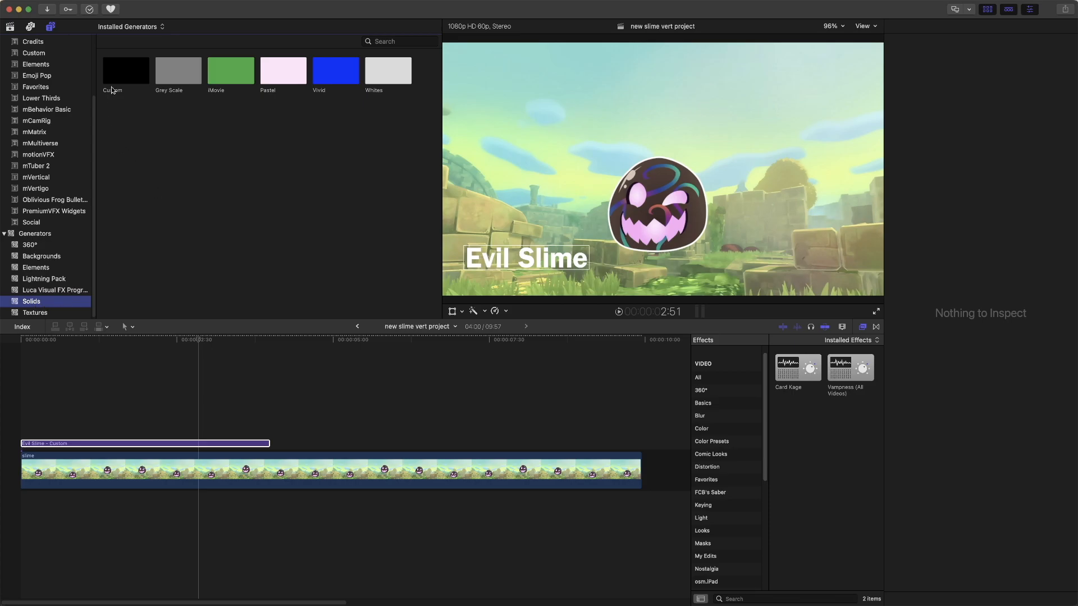
pyautogui.moveTo(117, 77); pyautogui.dragTo(23, 415)
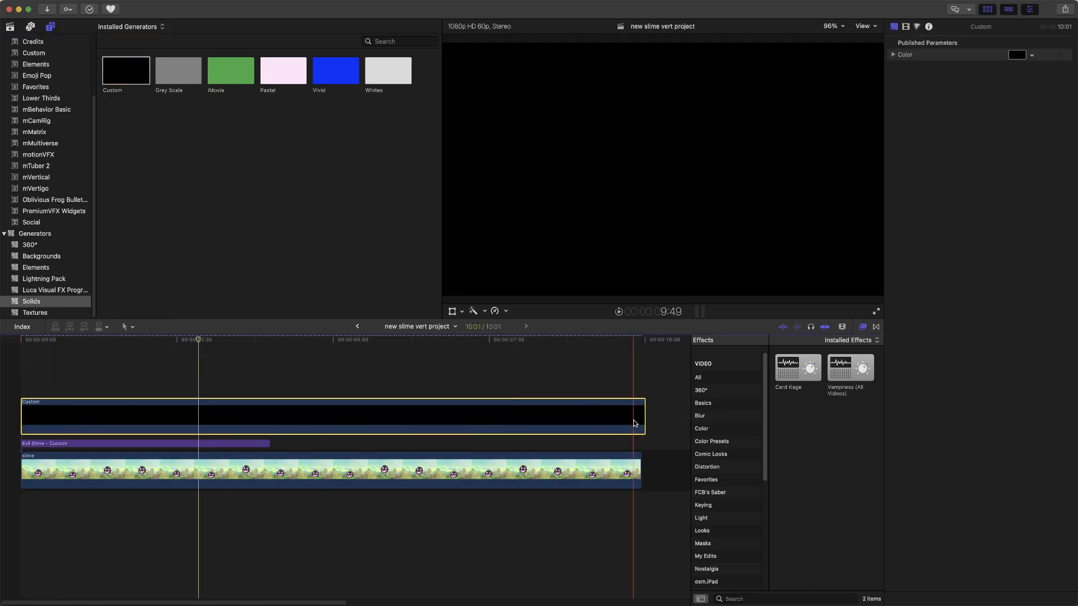
# Trim the black solid to end with the title at 4:00 and split the slime clip at that point.
pyautogui.moveTo(644, 420); pyautogui.dragTo(270, 425)
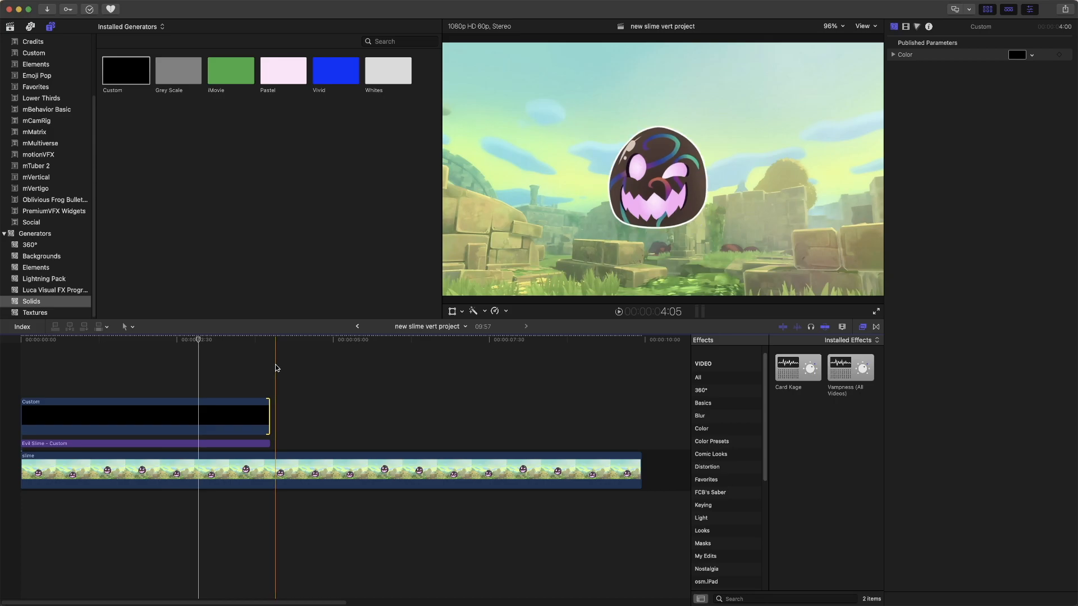
pyautogui.click(272, 345)
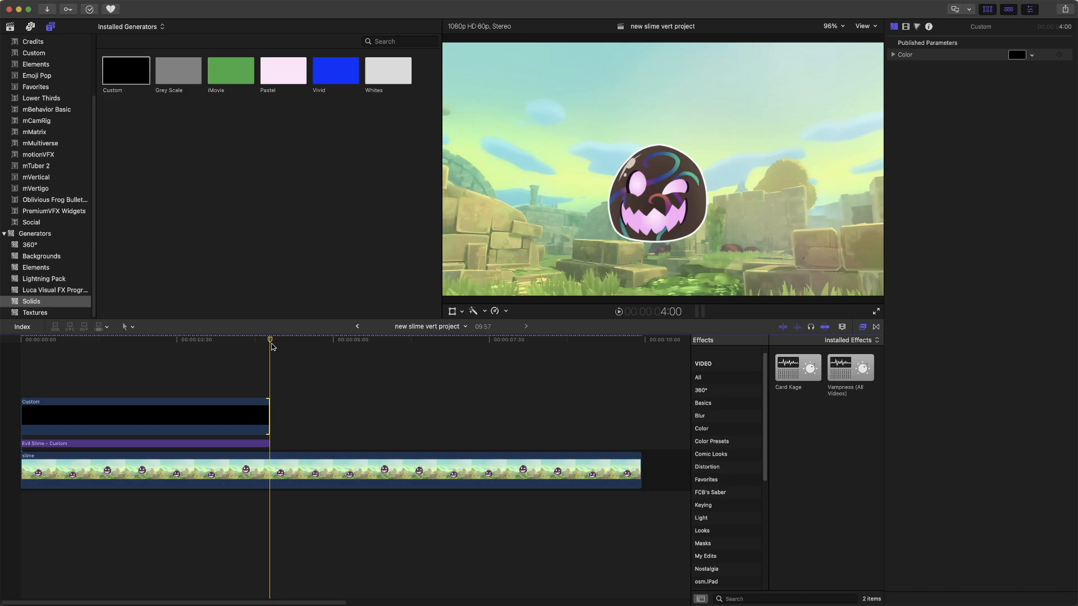
pyautogui.press('super+b')
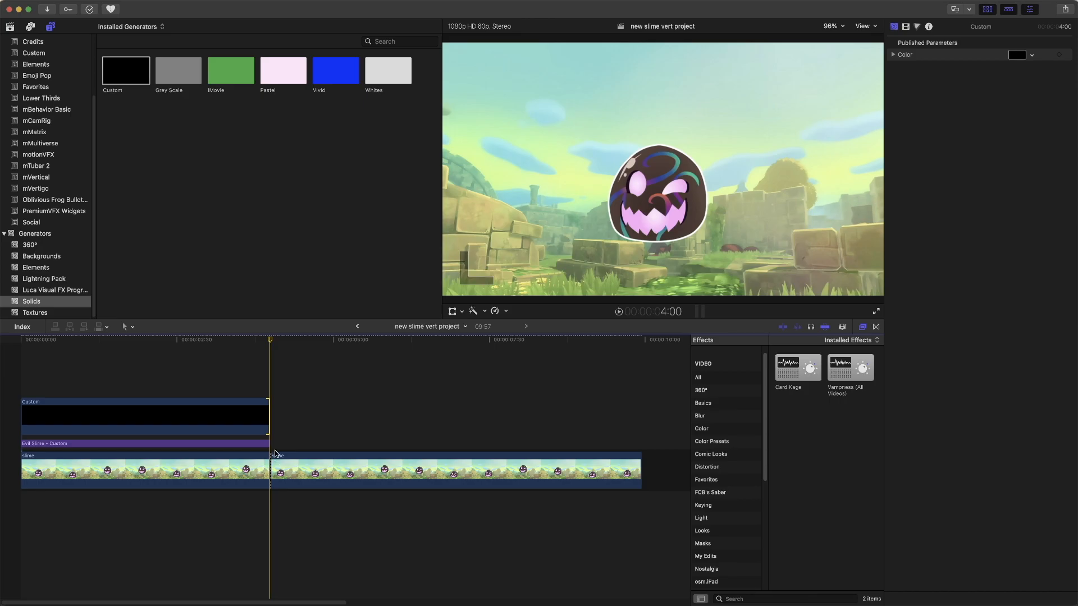
# Move the Evil Slime title above the black solid so the text layers on top of it.
pyautogui.click(116, 415)
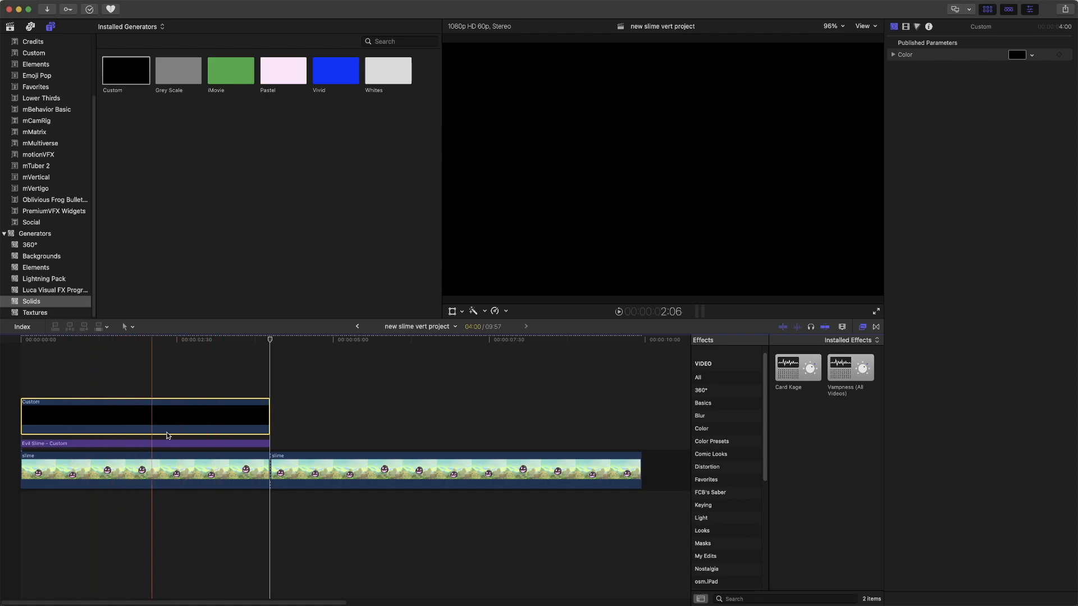
pyautogui.click(138, 445)
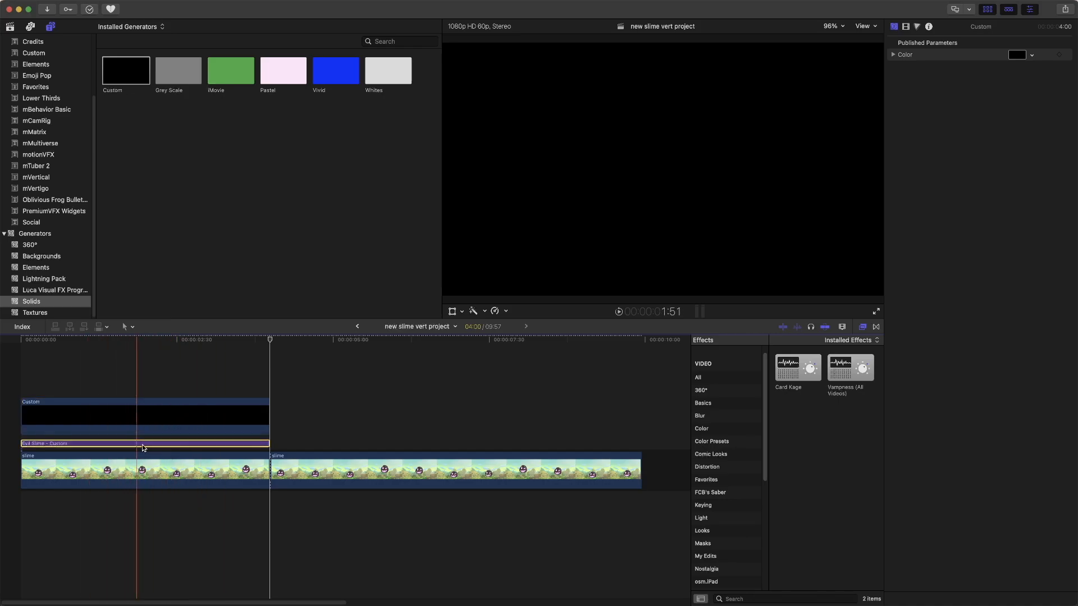
pyautogui.moveTo(144, 447); pyautogui.dragTo(143, 396)
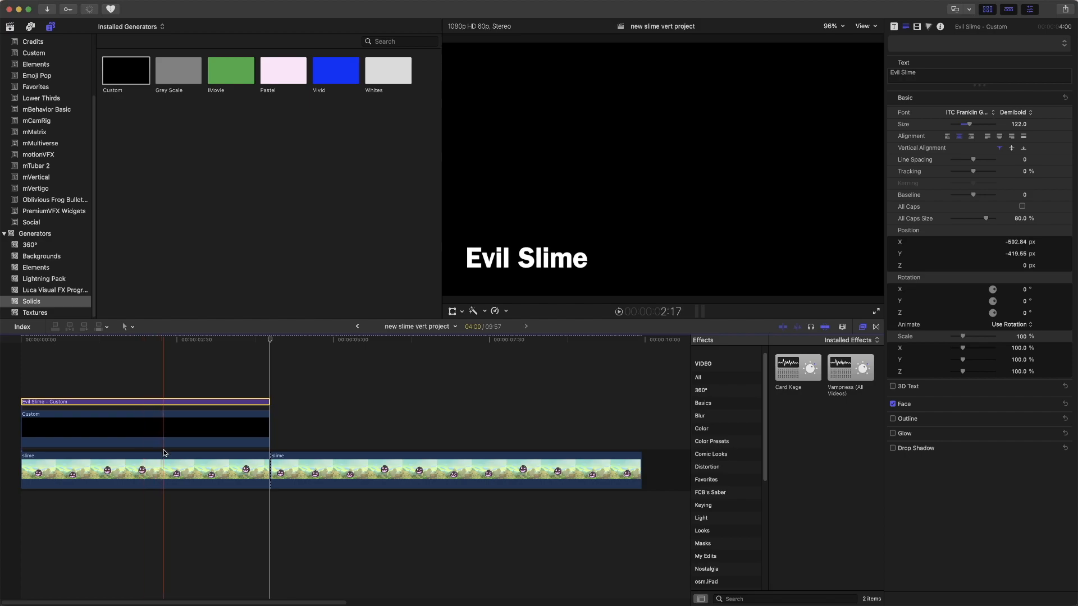
# Crop the black solid to a box around the title: left 65, right 1252, top 838 and bottom 69.4 px.
pyautogui.click(203, 434)
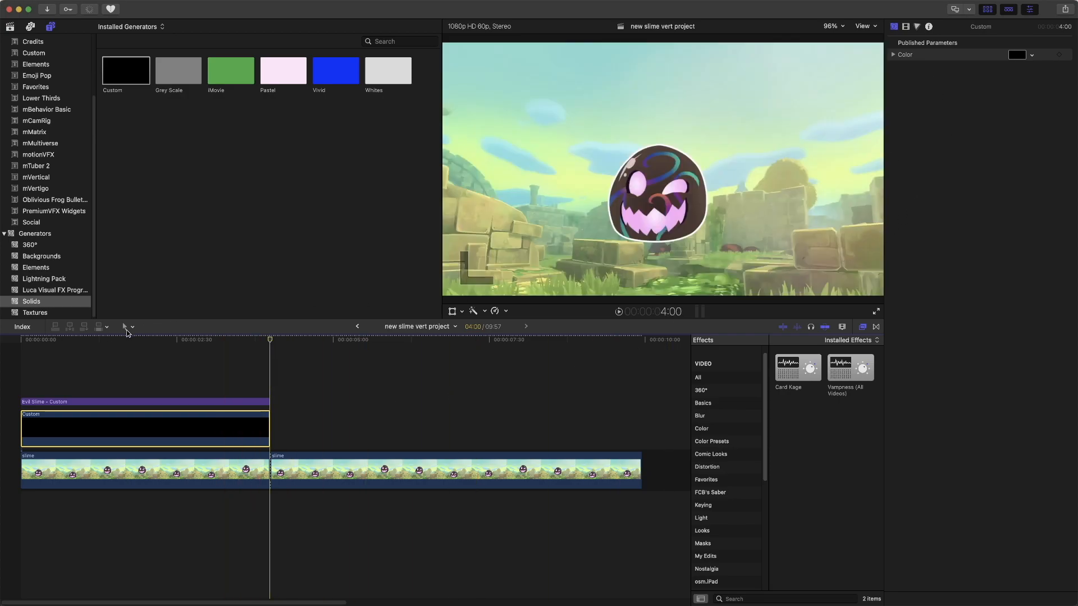
pyautogui.click(131, 402)
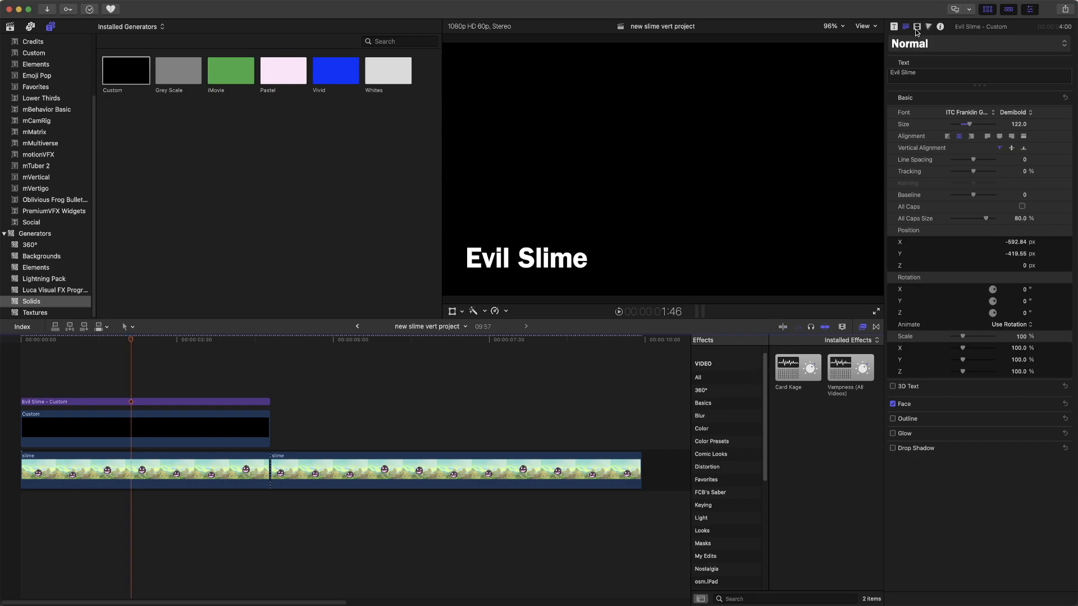
pyautogui.click(218, 443)
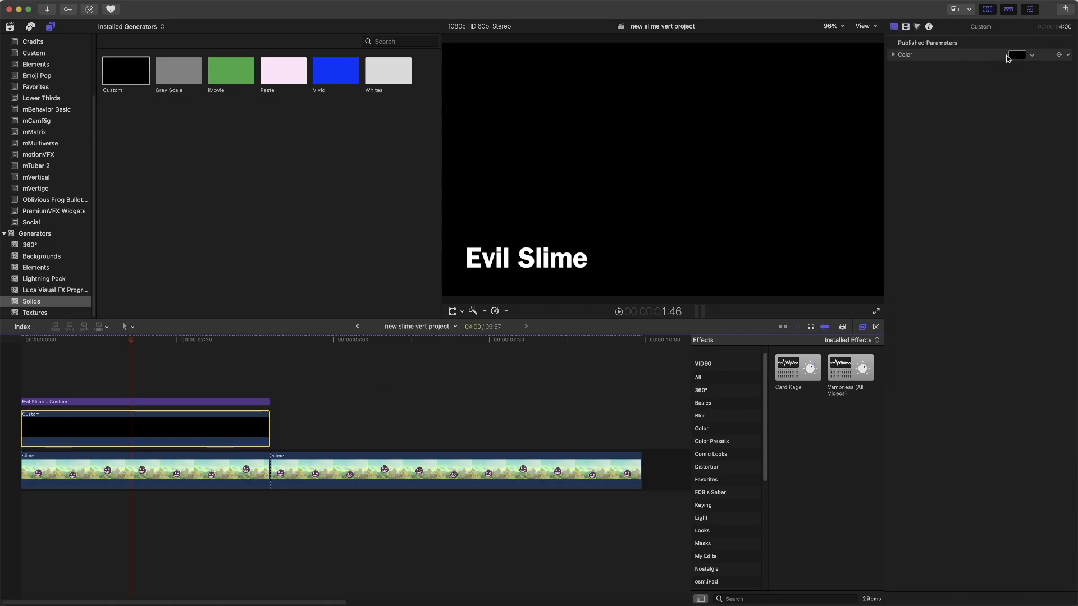
pyautogui.click(905, 26)
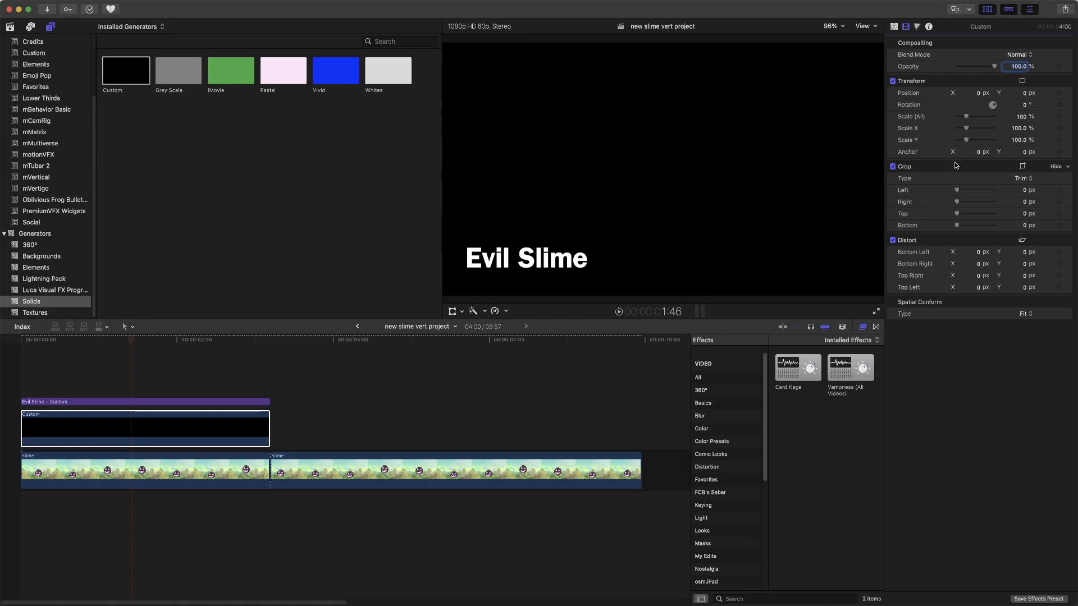
pyautogui.click(1055, 167)
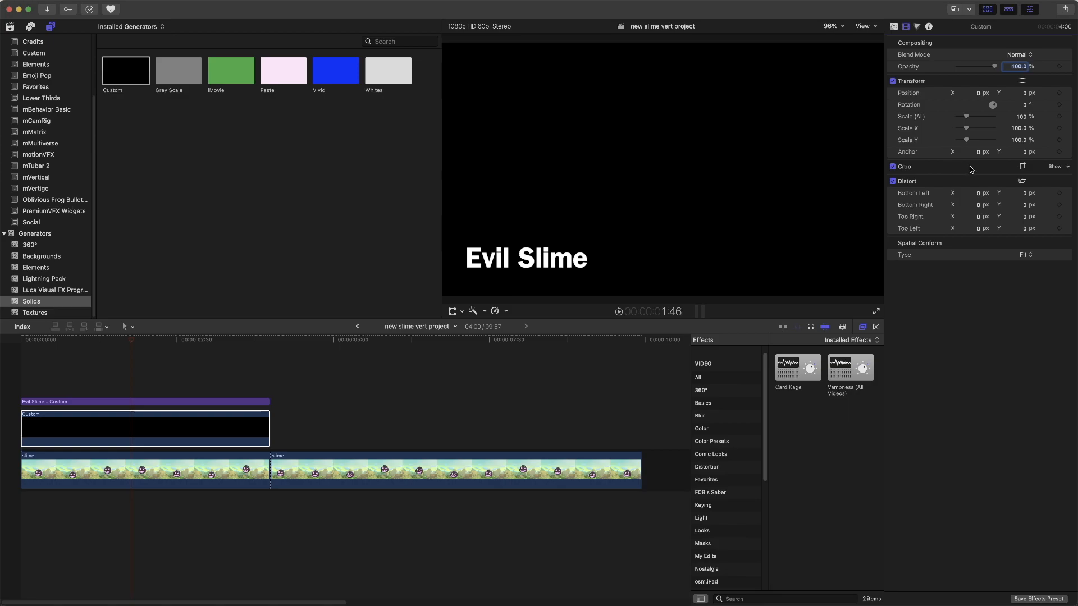
pyautogui.click(1055, 168)
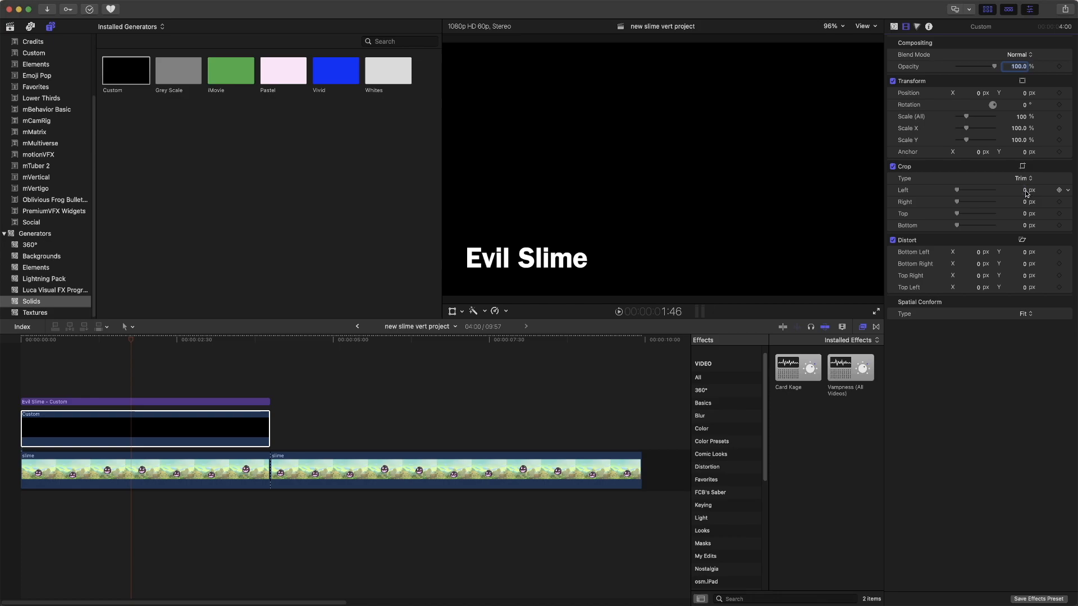
pyautogui.moveTo(1020, 190); pyautogui.dragTo(1035, 190)
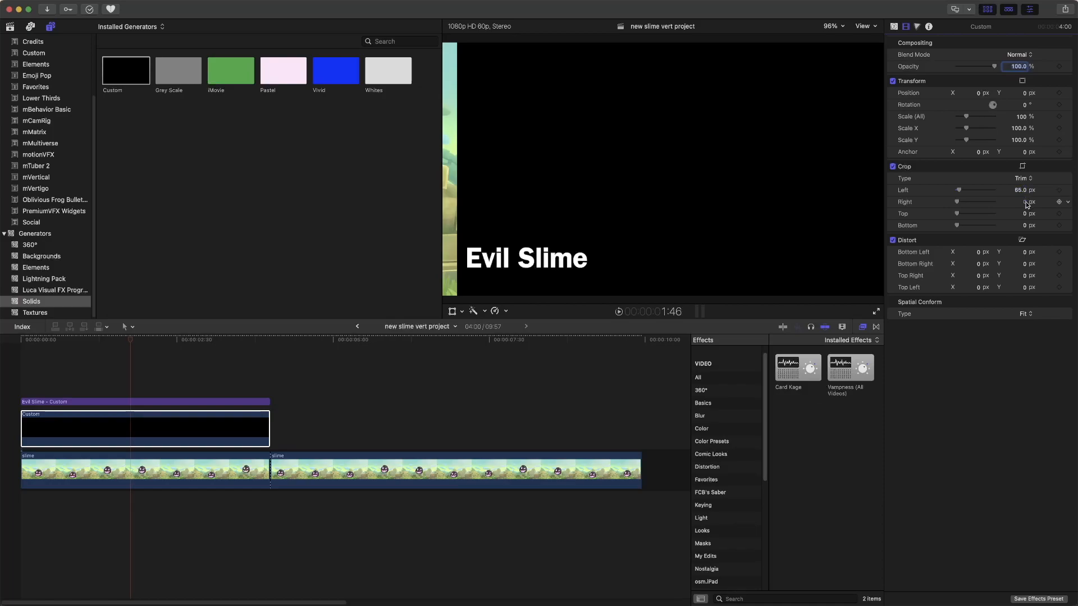
pyautogui.moveTo(1026, 204); pyautogui.dragTo(1065, 205)
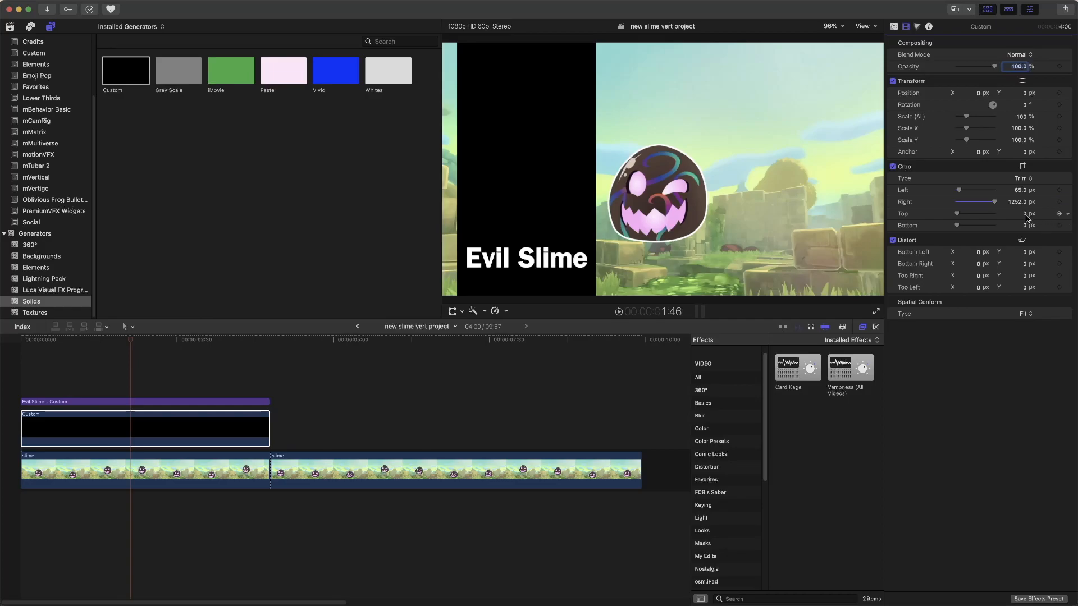
pyautogui.moveTo(1025, 217); pyautogui.dragTo(1073, 217)
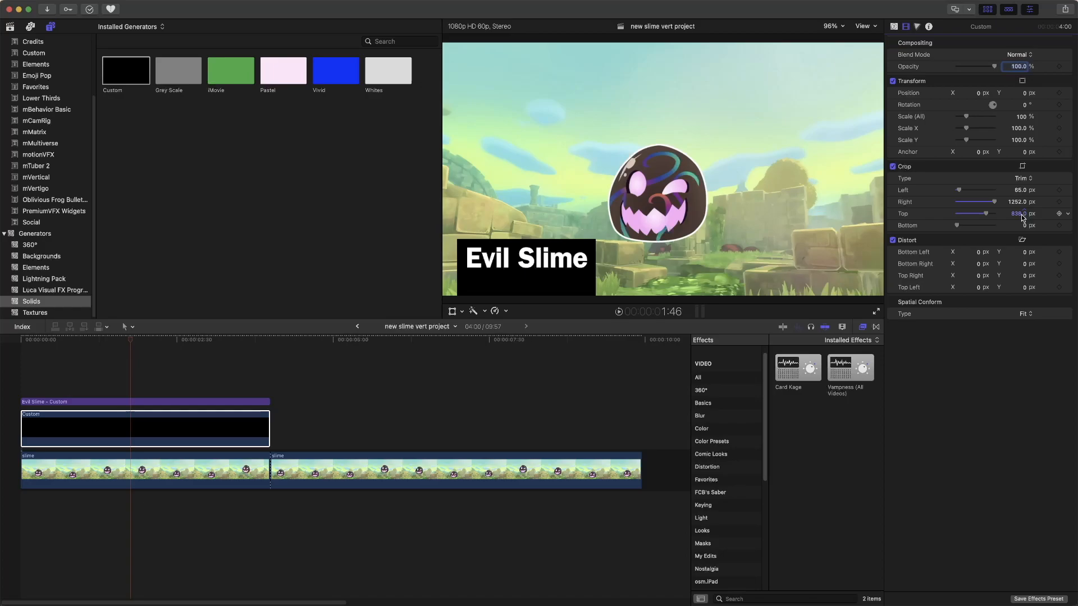
pyautogui.moveTo(1025, 228); pyautogui.dragTo(1030, 228)
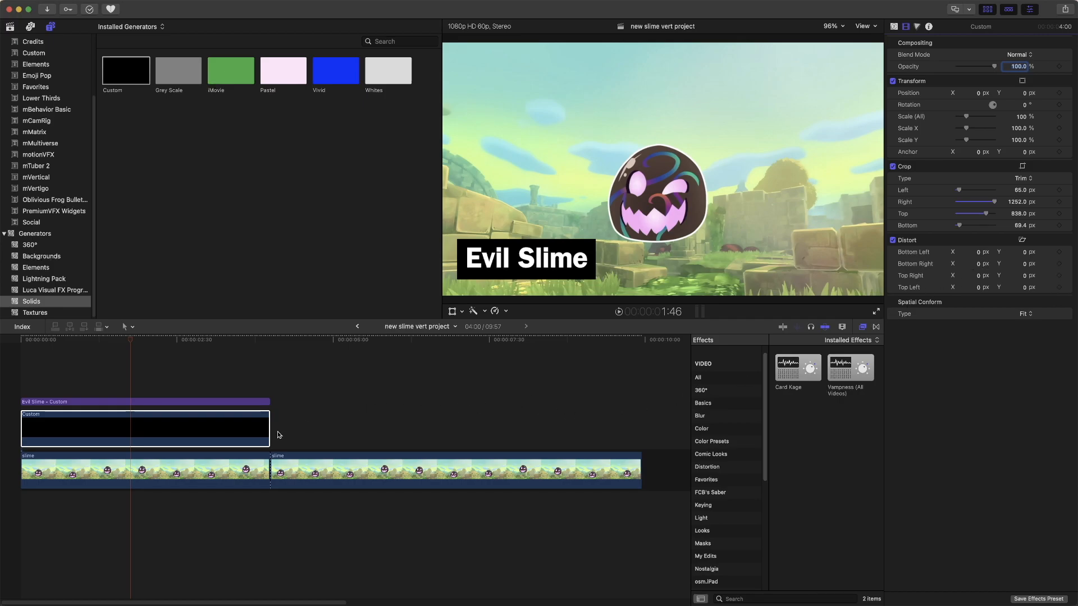
# Combine the title and the black solid into a compound clip, keeping the default name and the Technically event.
pyautogui.click(265, 344)
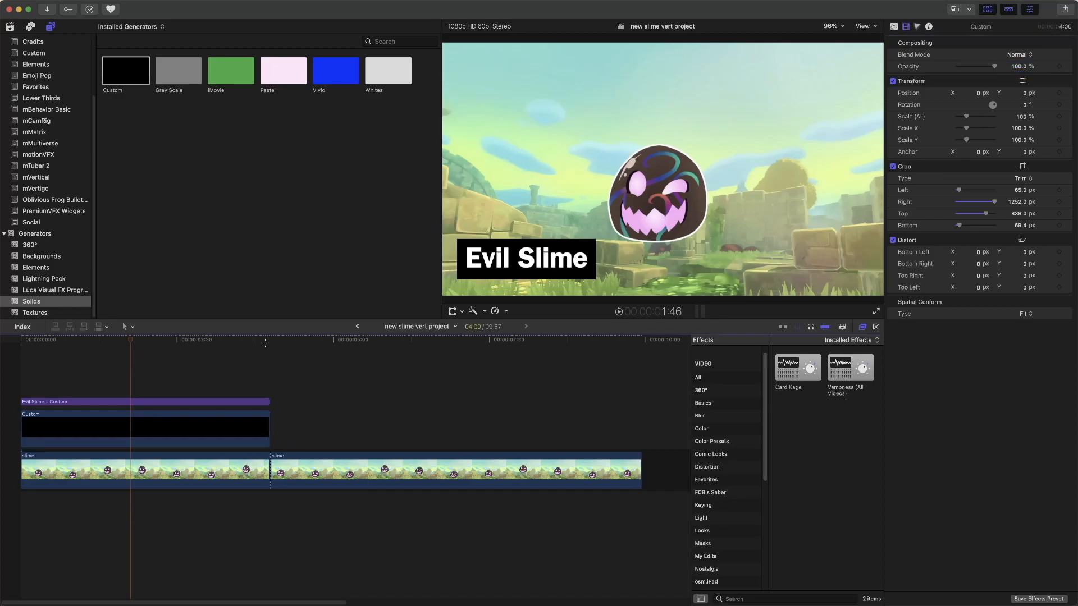
pyautogui.click(268, 341)
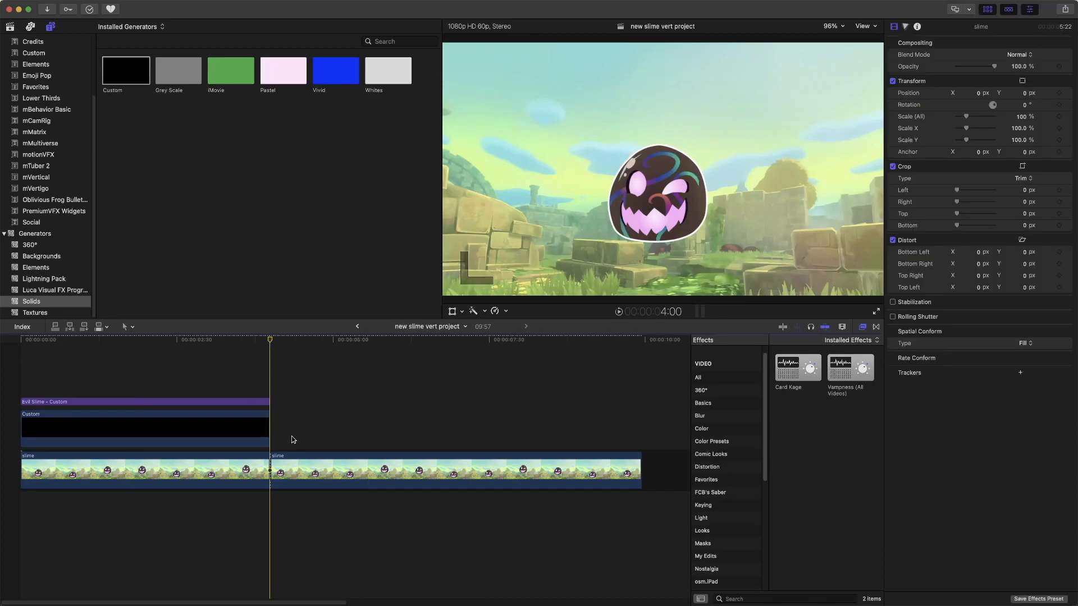
pyautogui.moveTo(292, 438); pyautogui.dragTo(172, 404)
pyautogui.click(310, 435)
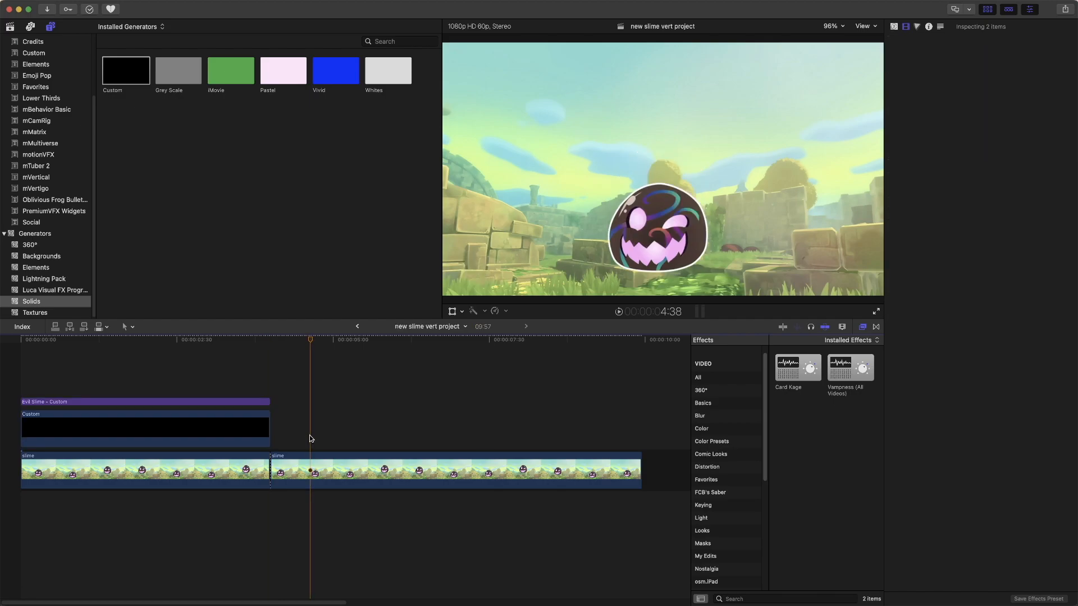
pyautogui.moveTo(289, 433); pyautogui.dragTo(187, 403)
pyautogui.rightClick(185, 403)
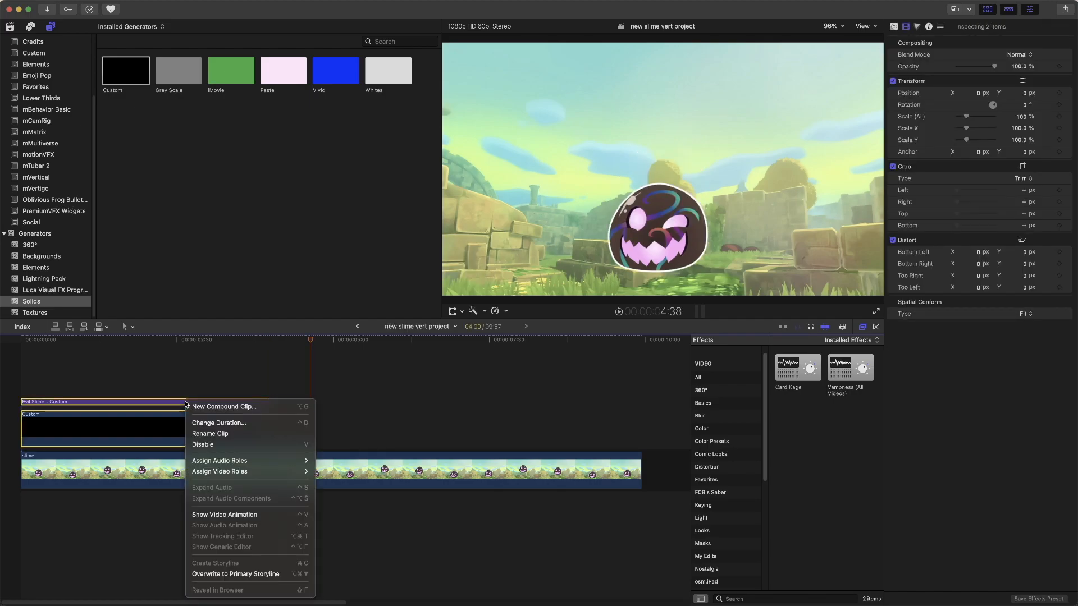
pyautogui.click(274, 411)
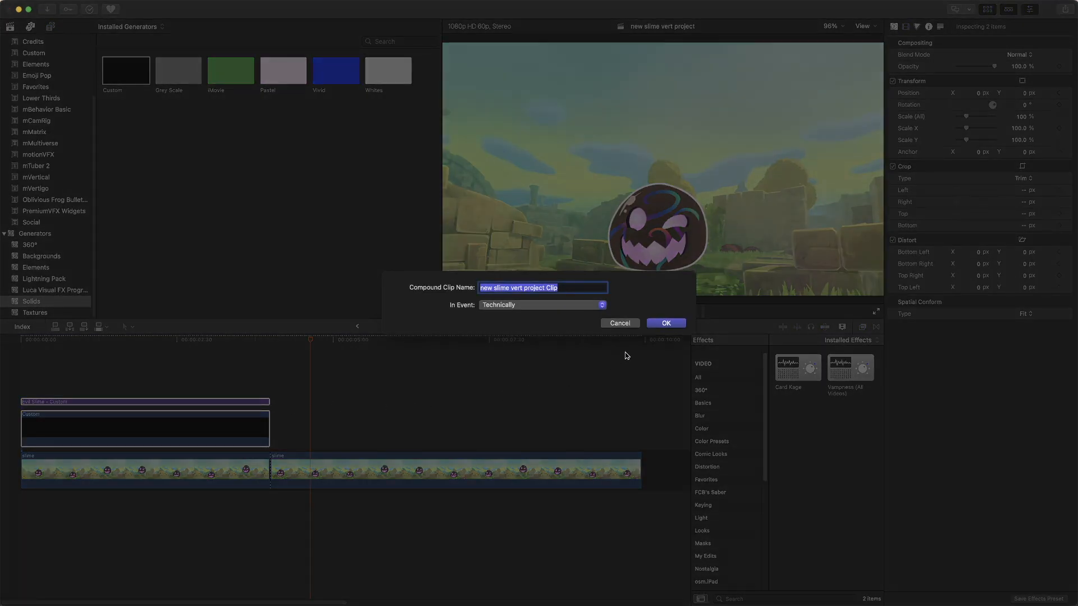
pyautogui.click(667, 325)
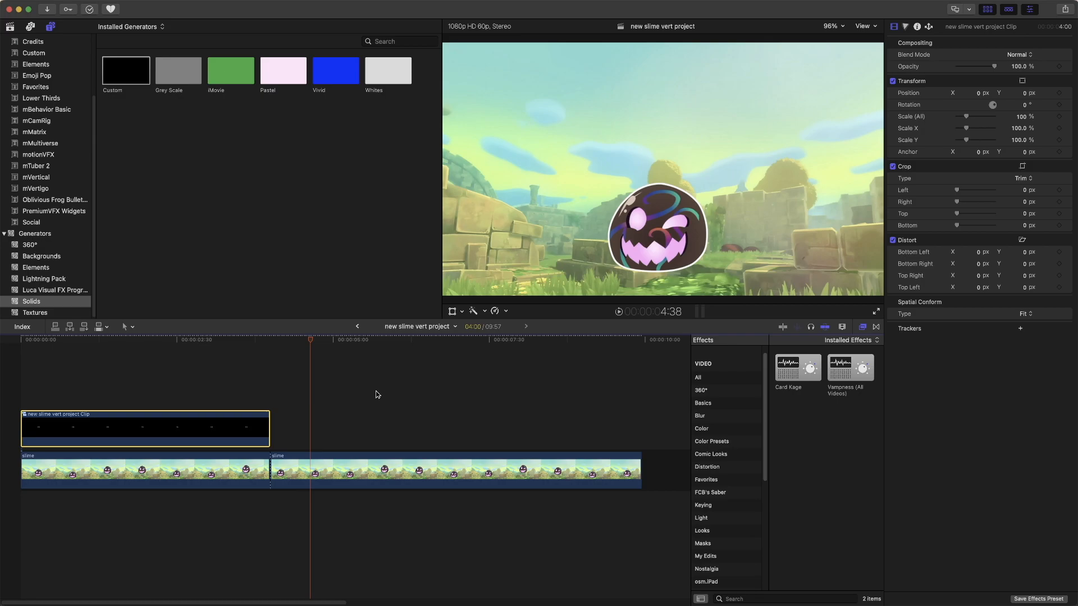
# Trim the end of the compound clip to 2:00.
pyautogui.moveTo(164, 341); pyautogui.dragTo(146, 341)
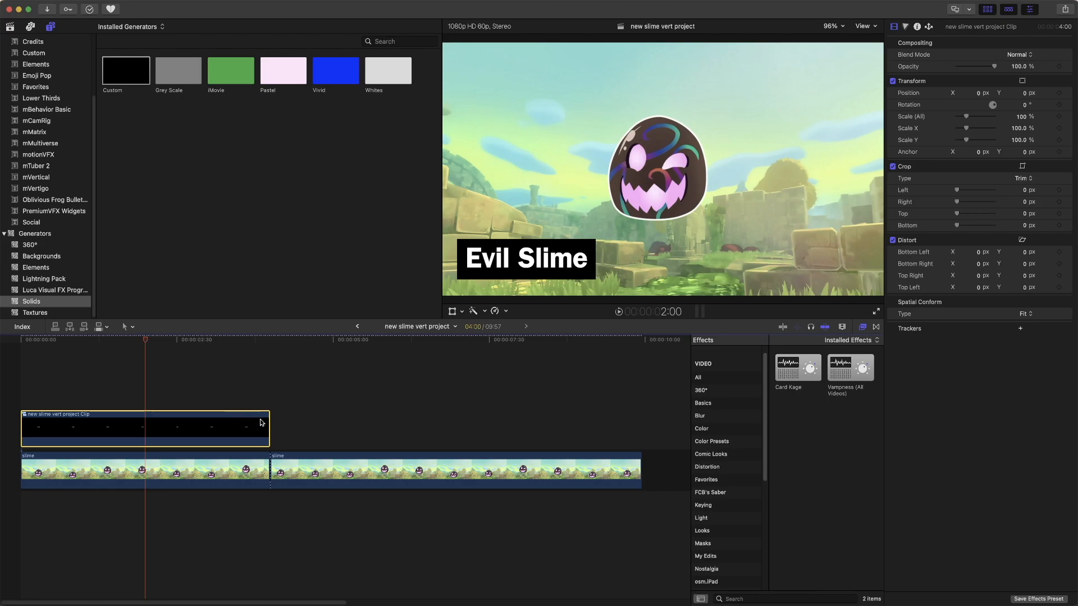
pyautogui.moveTo(269, 430); pyautogui.dragTo(145, 429)
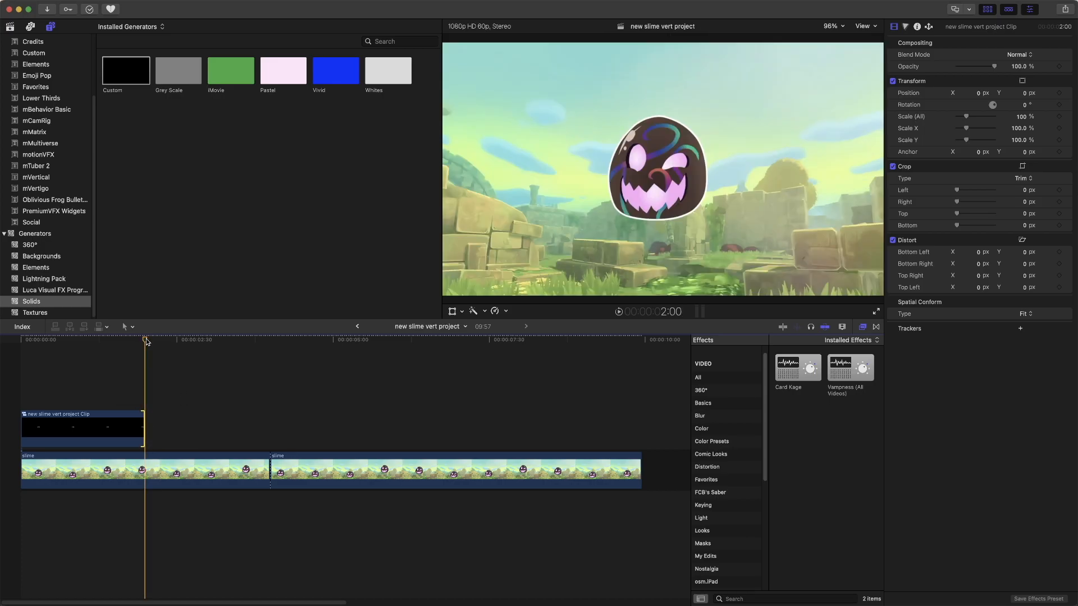
# Add a position keyframe at the start of the compound clip, placing it off-screen with X at -675.2 px.
pyautogui.click(85, 422)
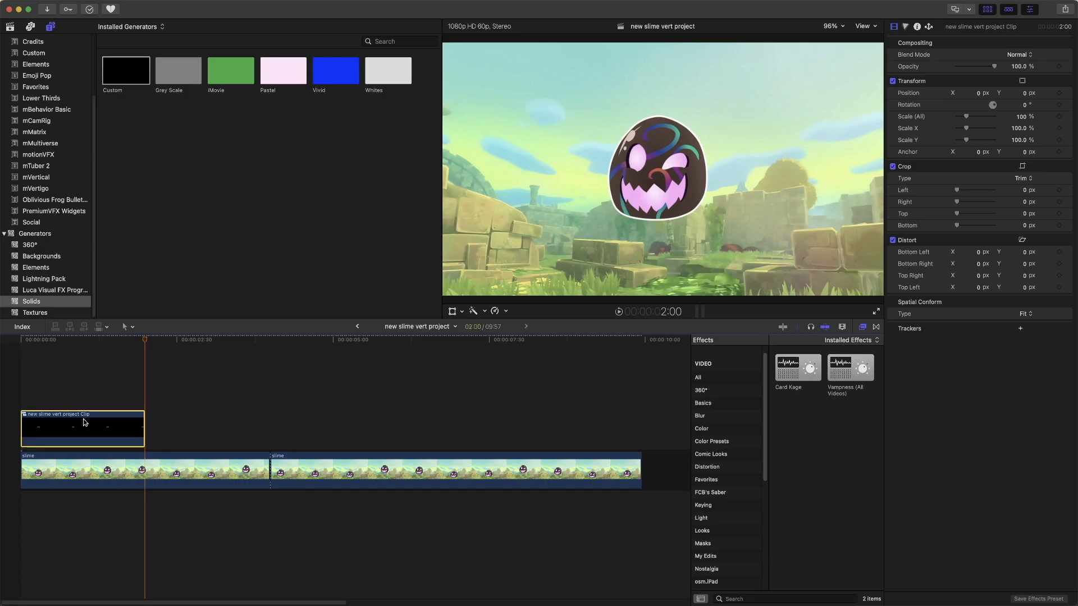
pyautogui.click(22, 341)
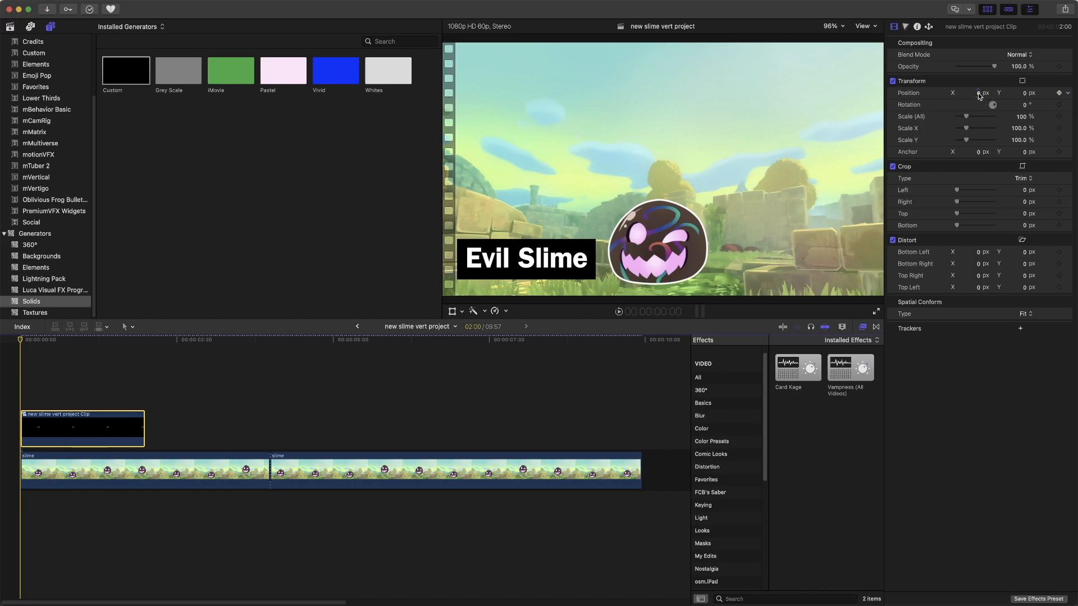
pyautogui.moveTo(980, 95); pyautogui.dragTo(980, 97)
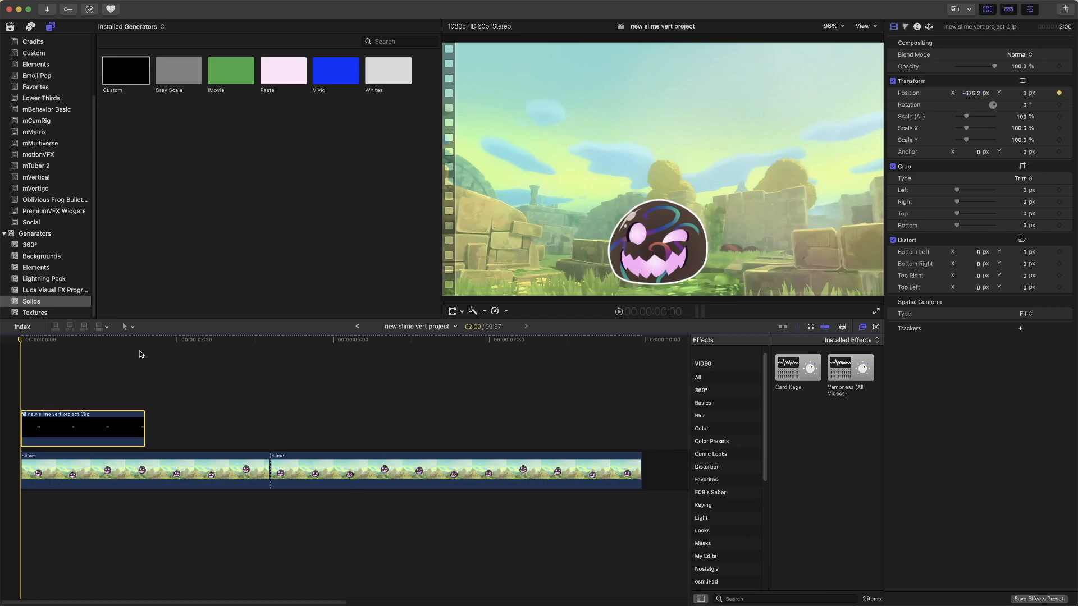
# Try to add a second position keyframe at the end of the compound clip, at 2:00, by changing its X position.
pyautogui.click(135, 345)
pyautogui.moveTo(135, 345); pyautogui.dragTo(145, 345)
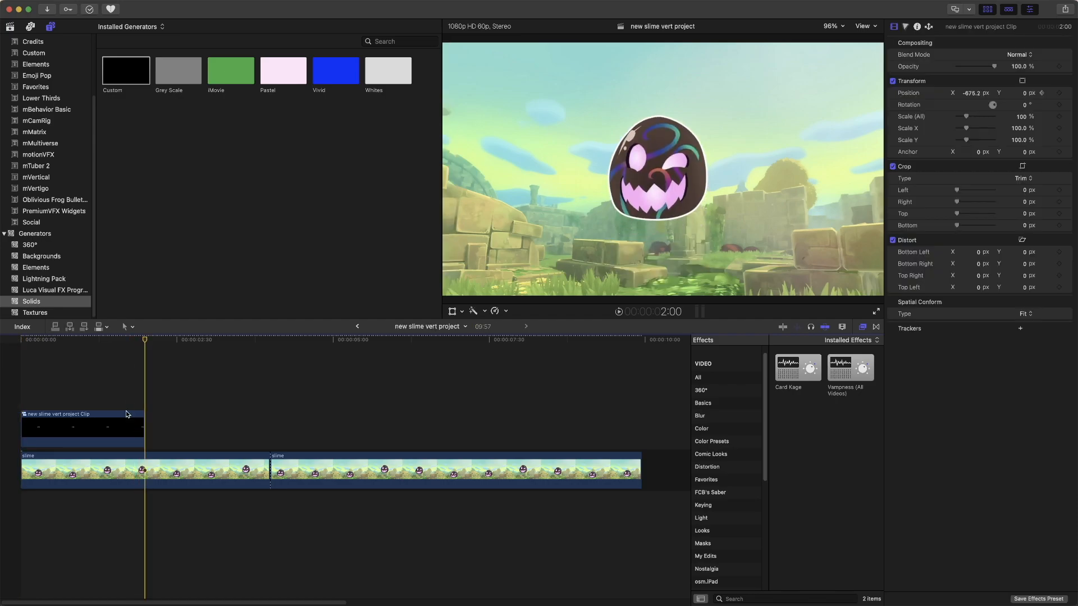
pyautogui.click(123, 431)
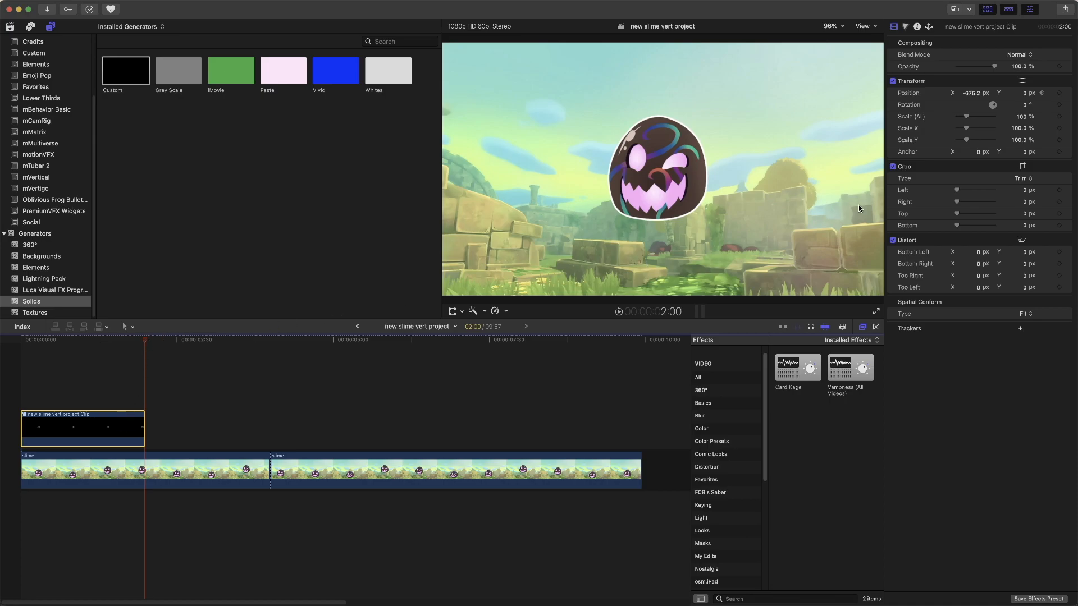
pyautogui.moveTo(972, 95); pyautogui.dragTo(972, 93)
pyautogui.moveTo(970, 92); pyautogui.dragTo(972, 92)
# Add a position keyframe to the compound clip at 1:48 with X at -6.9 px, bringing the title box fully into frame.
pyautogui.click(133, 344)
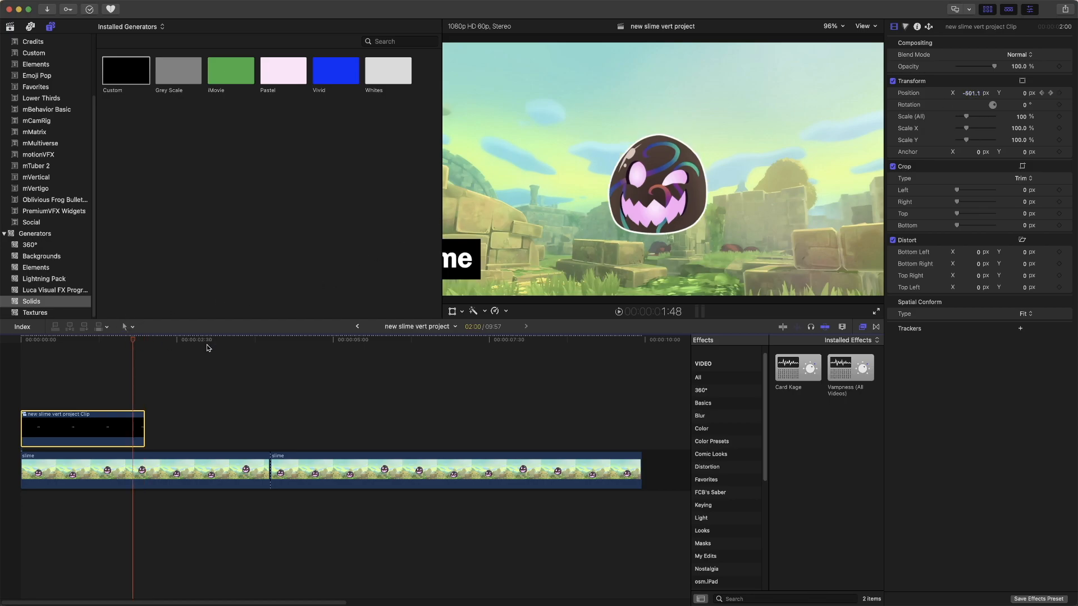
pyautogui.click(973, 96)
pyautogui.moveTo(972, 97)
pyautogui.mouseDown()
pyautogui.moveTo(1022, 97)
pyautogui.moveTo(972, 93)
pyautogui.mouseUp()
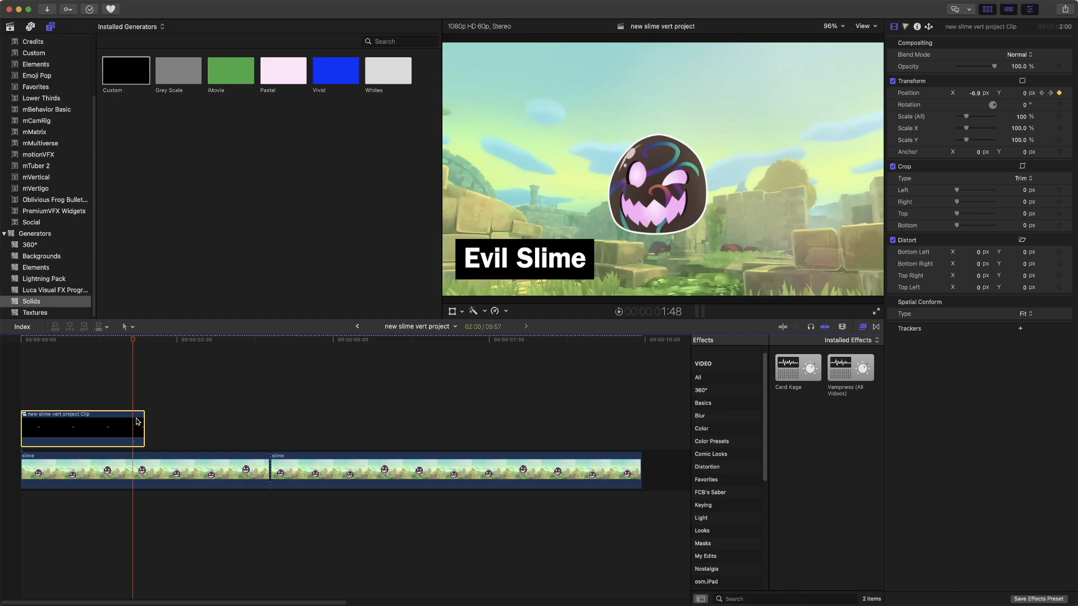
# In the compound clip's video animation, delete the transform keyframe at the clip's end and move the 1:48 keyframe there instead.
pyautogui.hotkey('ctrl', 'v')
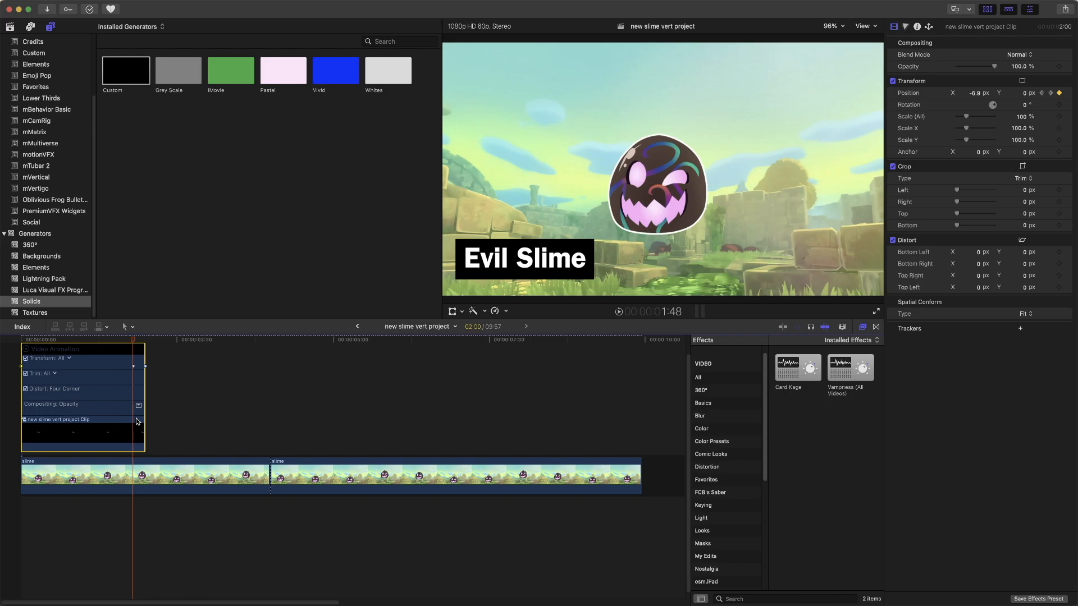
pyautogui.click(146, 367)
pyautogui.rightClick(146, 368)
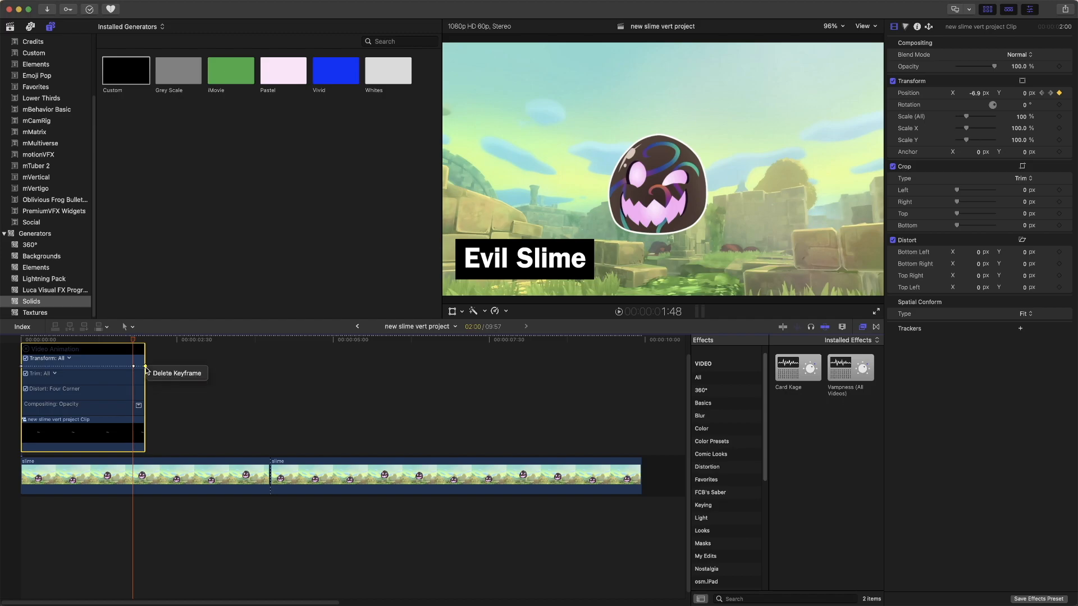
pyautogui.click(155, 373)
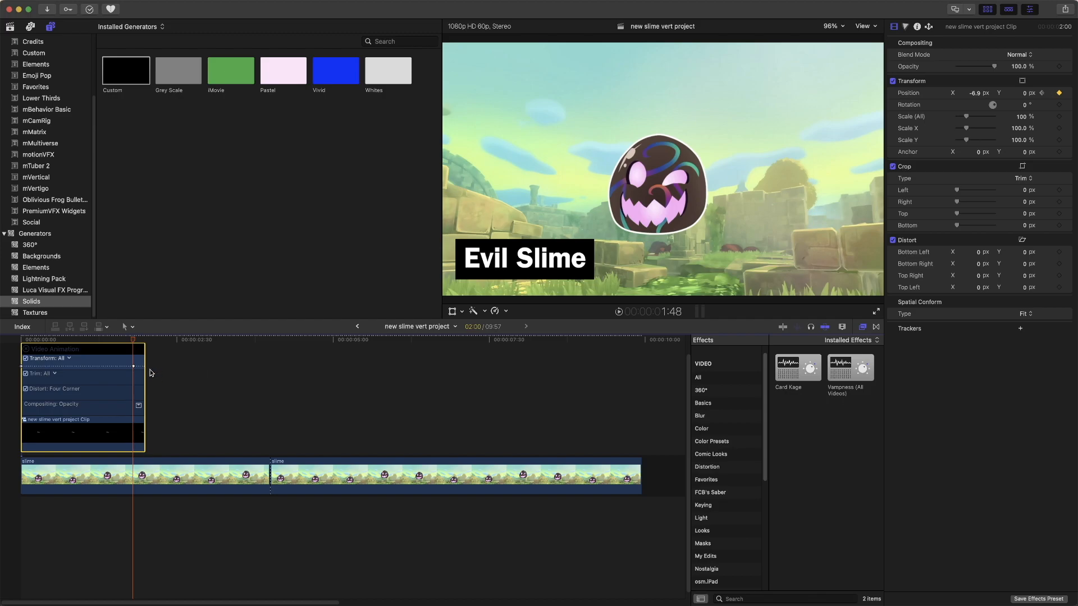
pyautogui.moveTo(133, 367); pyautogui.dragTo(144, 368)
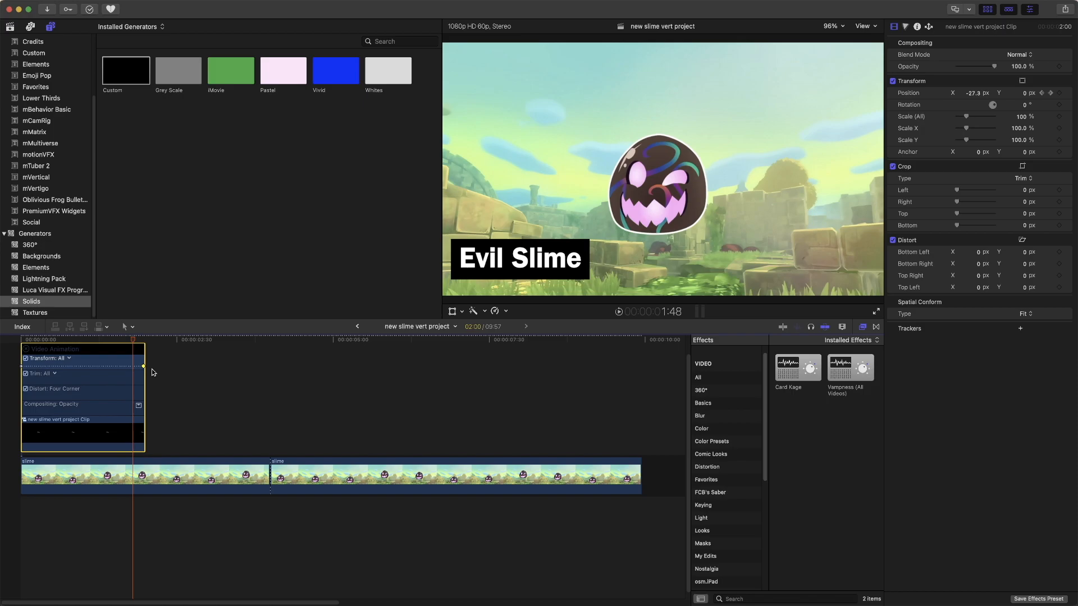
pyautogui.hotkey('ctrl', 'v')
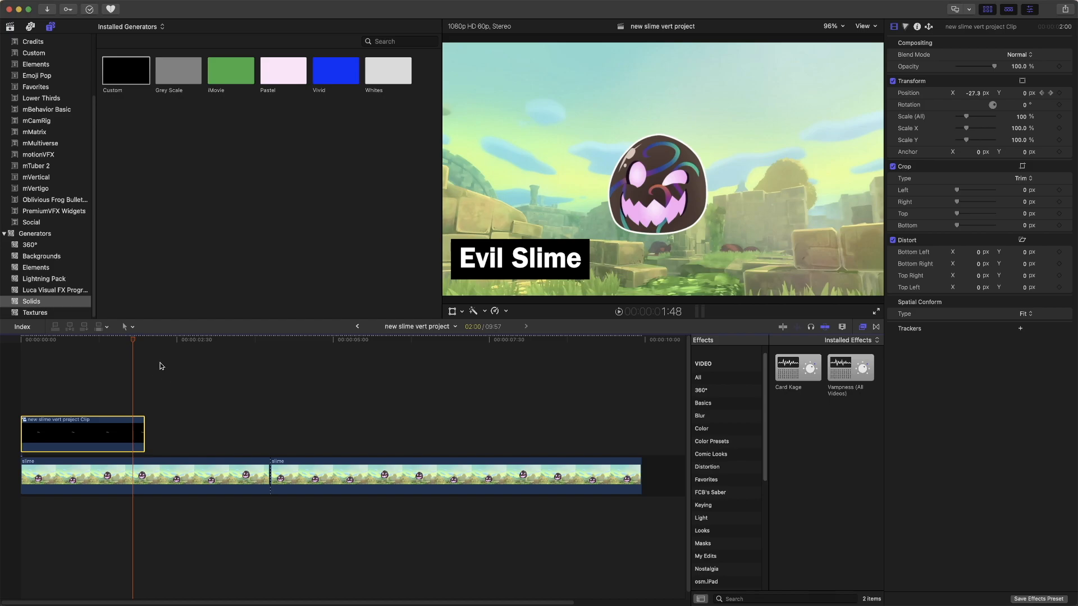
# Play the title's slide-in from the start of the timeline and scrub back through it.
pyautogui.moveTo(137, 341); pyautogui.dragTo(18, 338)
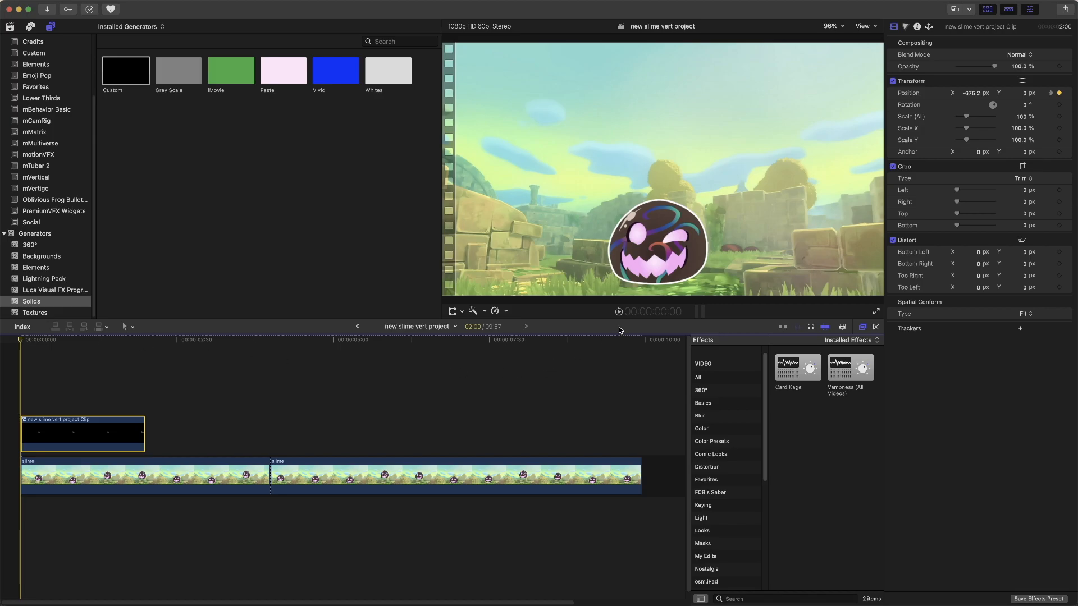
pyautogui.click(619, 311)
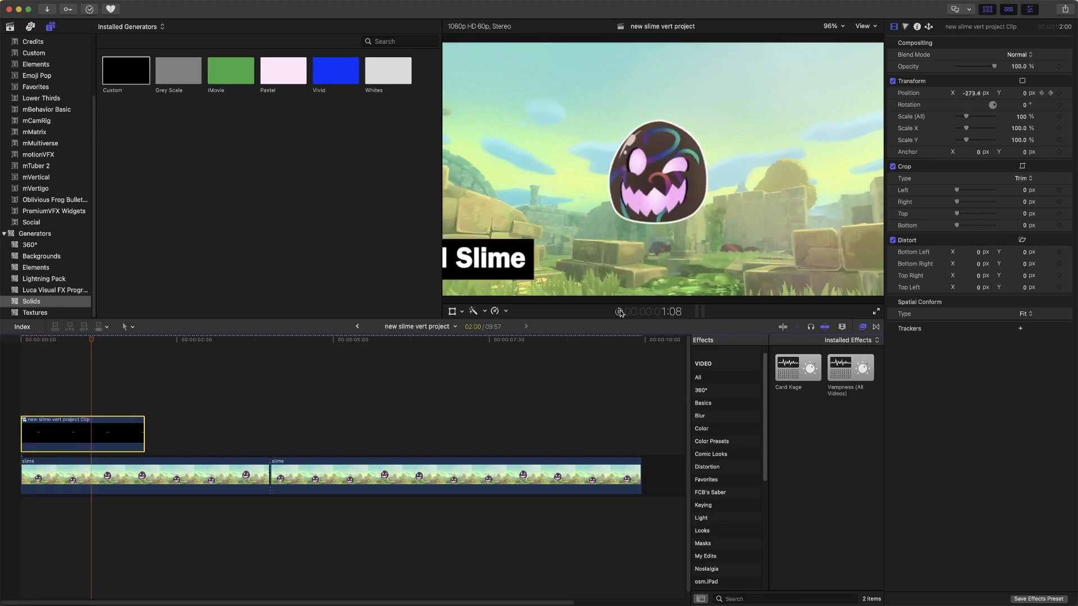
pyautogui.click(619, 313)
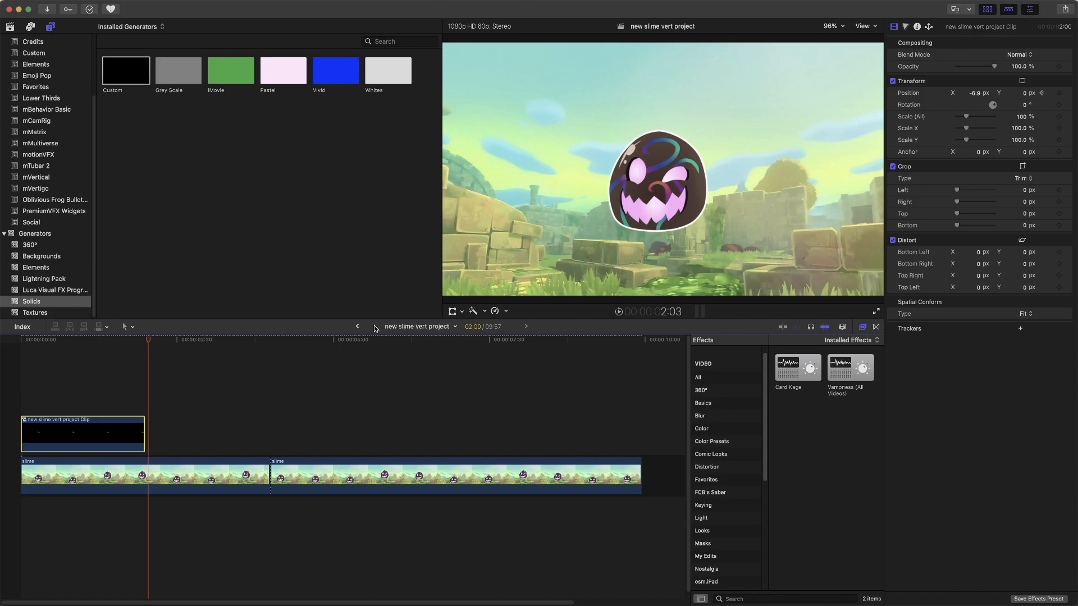
pyautogui.moveTo(151, 340); pyautogui.dragTo(107, 356)
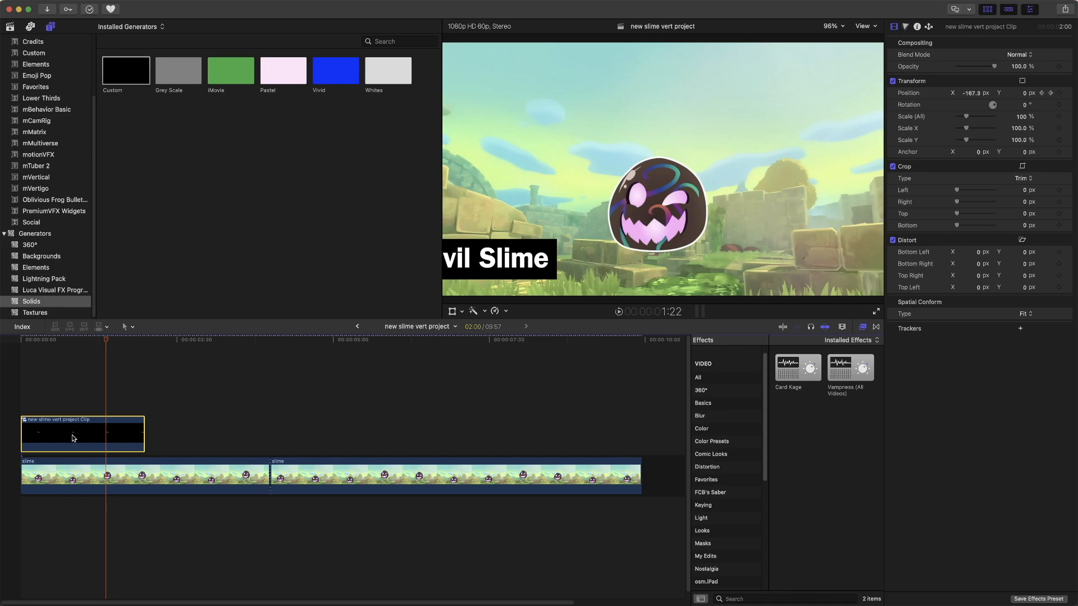
# Duplicate the compound clip directly after the original and reverse the copy so the title slides back out.
pyautogui.moveTo(73, 438); pyautogui.dragTo(203, 438)
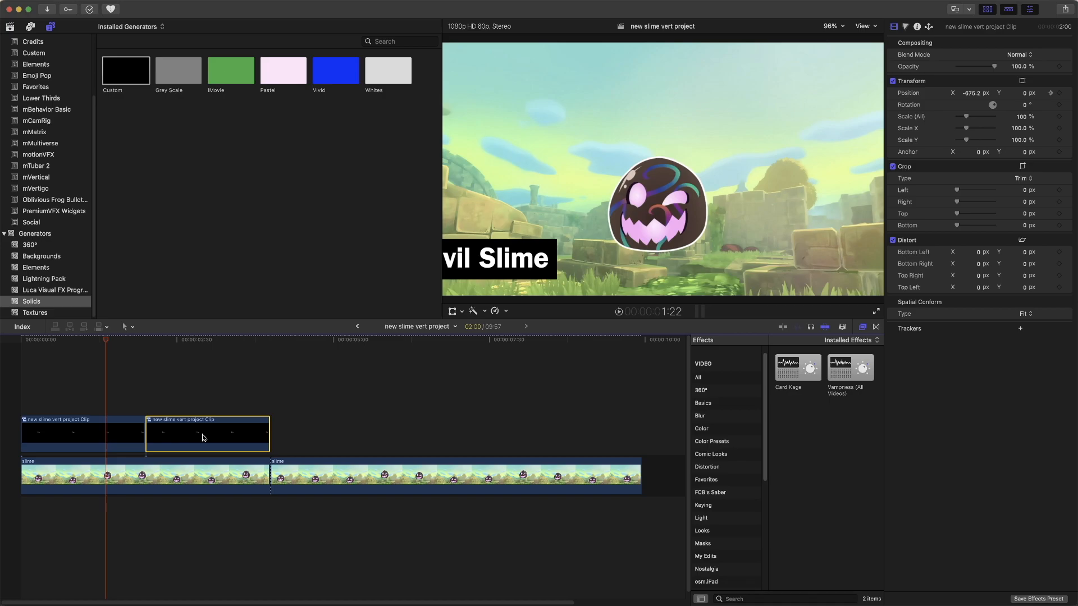
pyautogui.click(276, 343)
pyautogui.moveTo(277, 344); pyautogui.dragTo(198, 335)
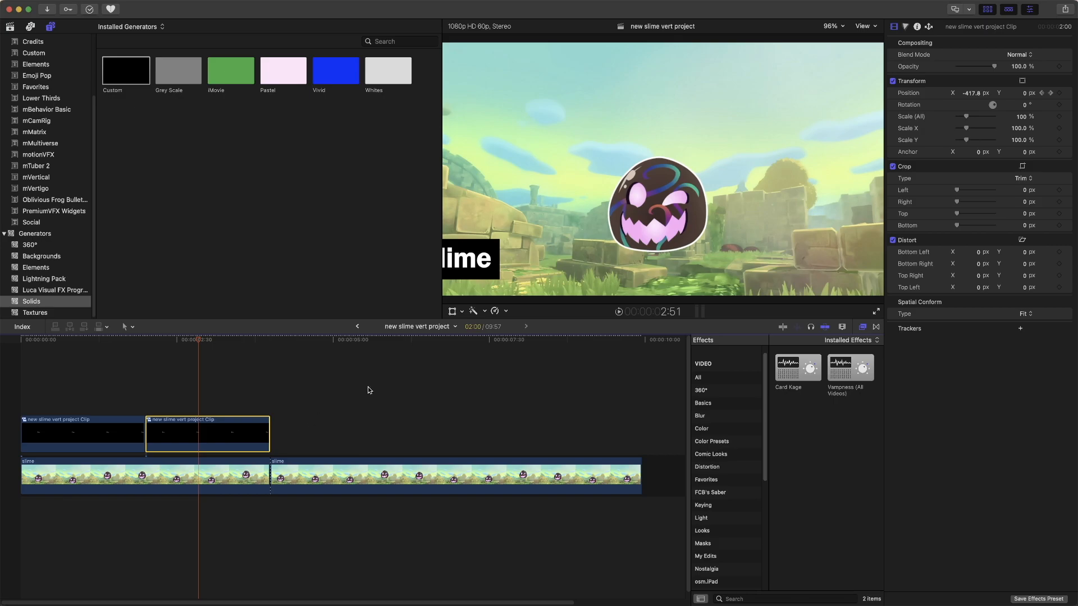
pyautogui.click(507, 312)
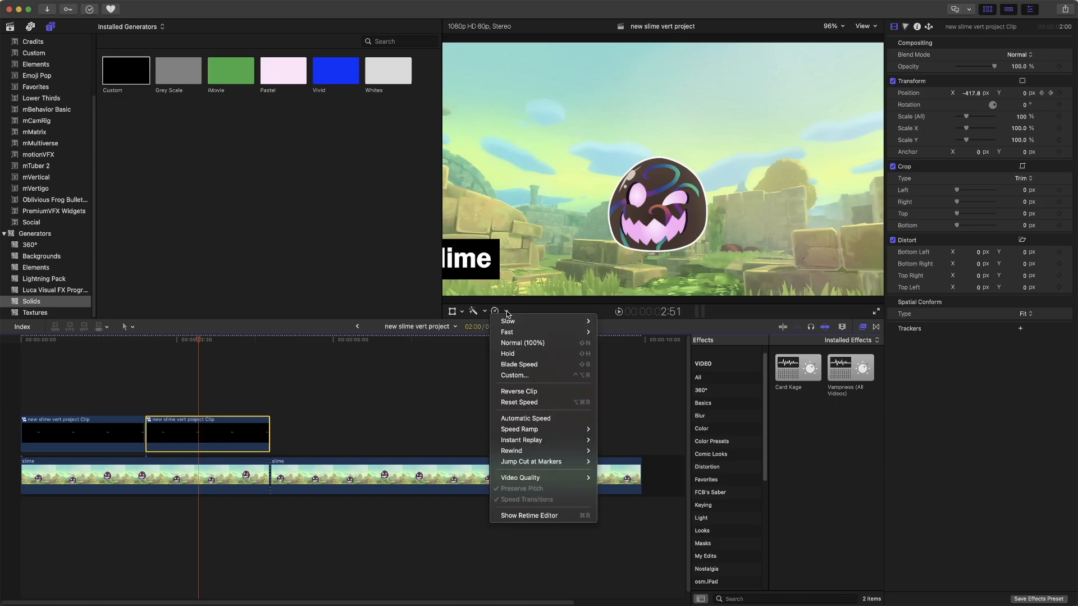
pyautogui.click(550, 392)
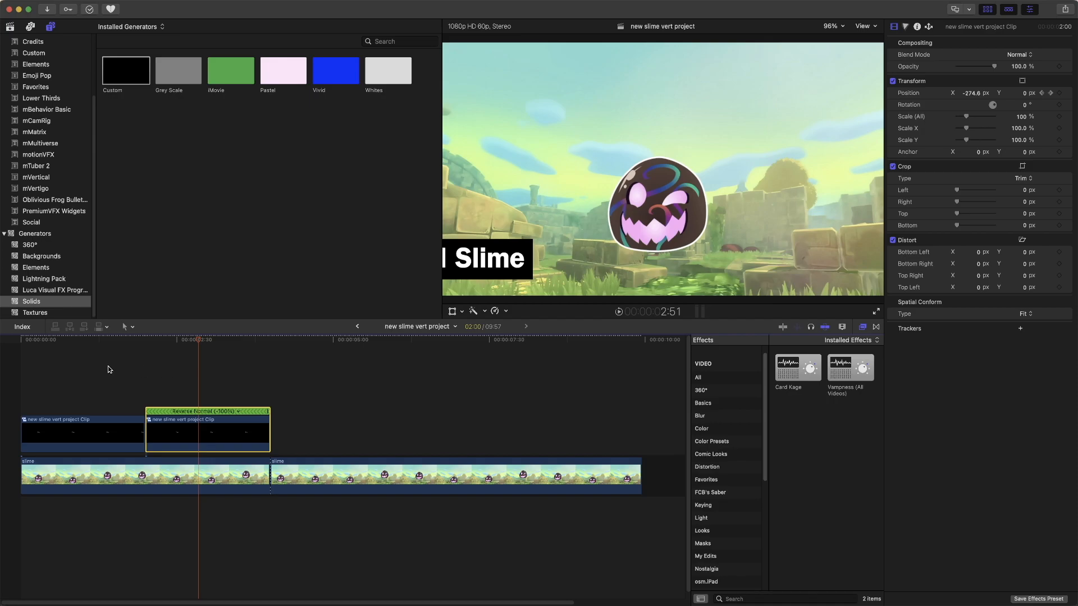
# Play the timeline from the start to check the title sliding in and back out.
pyautogui.click(21, 340)
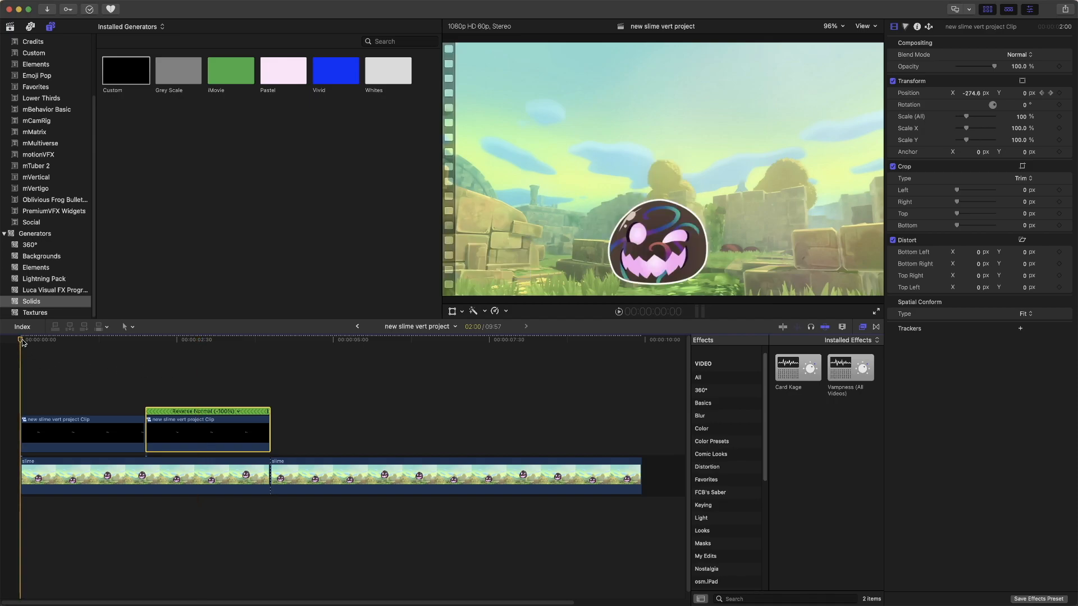
pyautogui.click(619, 312)
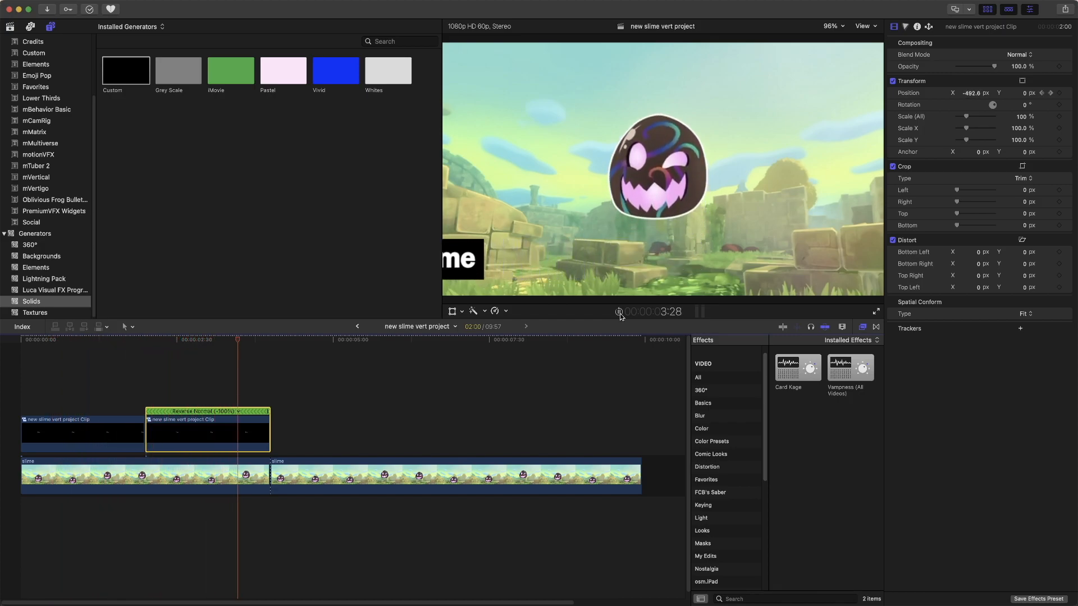
pyautogui.click(619, 315)
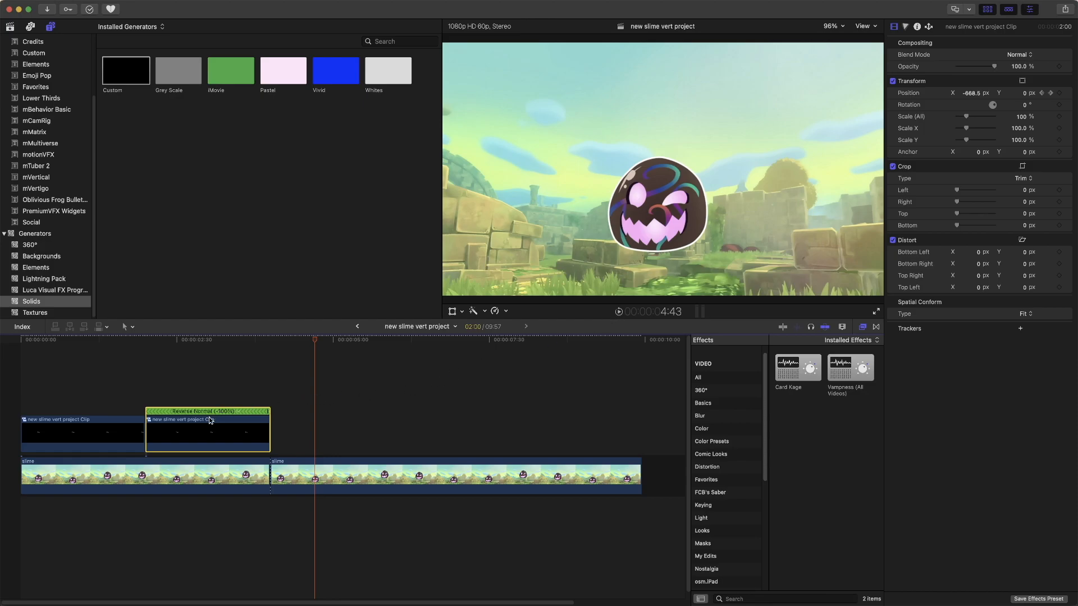
# Slow the first compound clip down to 50% speed.
pyautogui.click(87, 439)
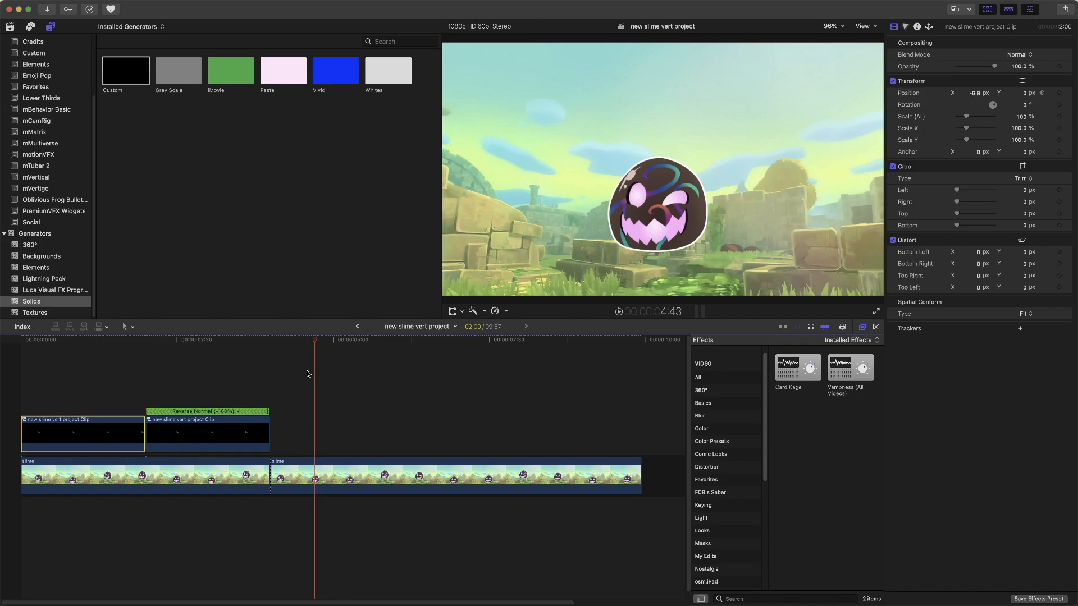
pyautogui.moveTo(315, 341); pyautogui.dragTo(87, 372)
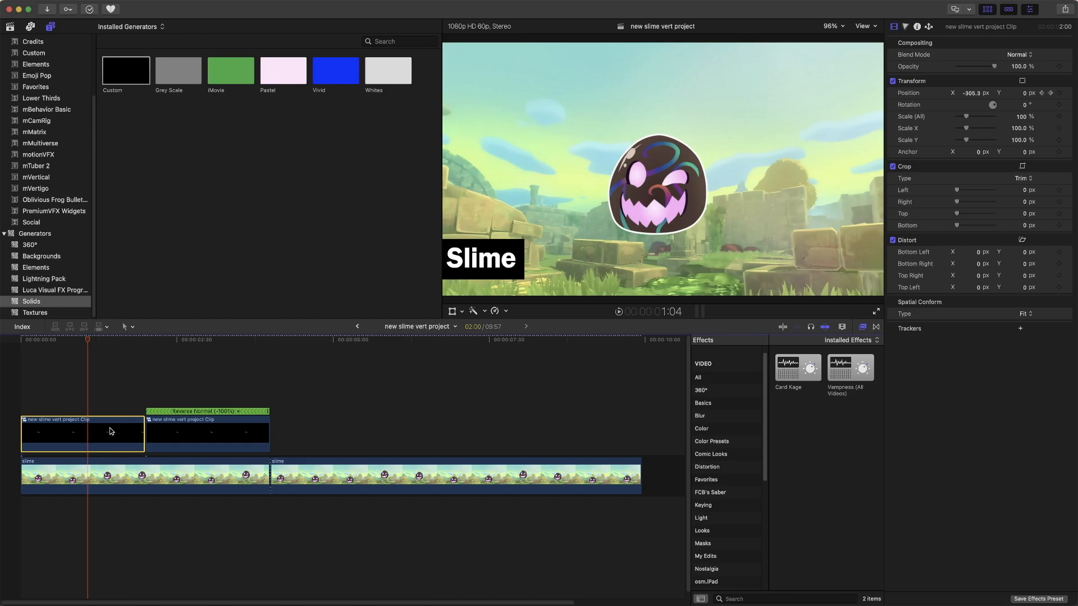
pyautogui.click(508, 312)
pyautogui.moveTo(527, 322)
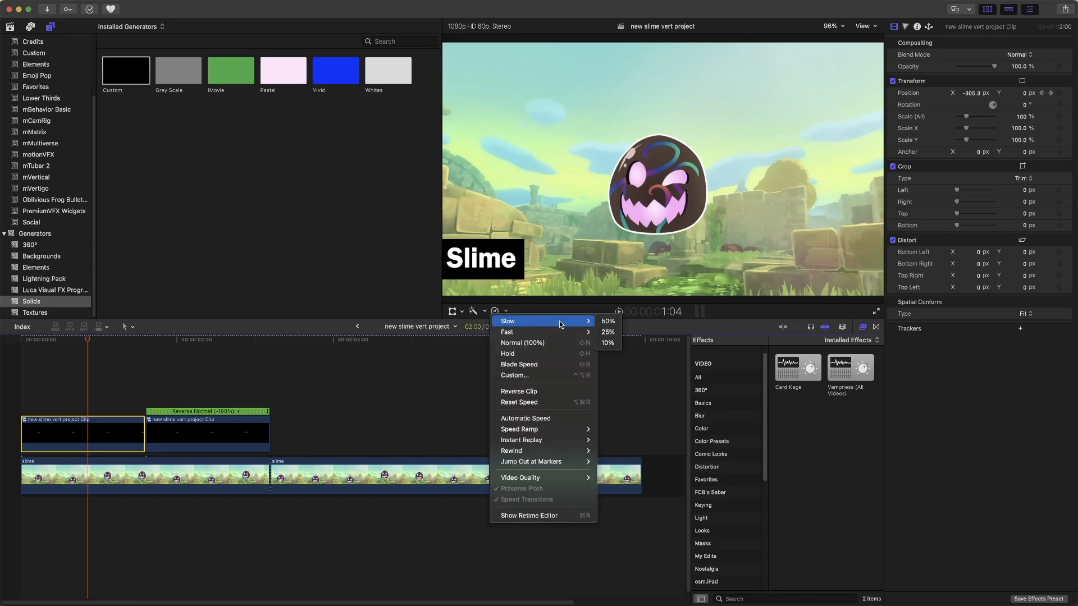
pyautogui.click(601, 322)
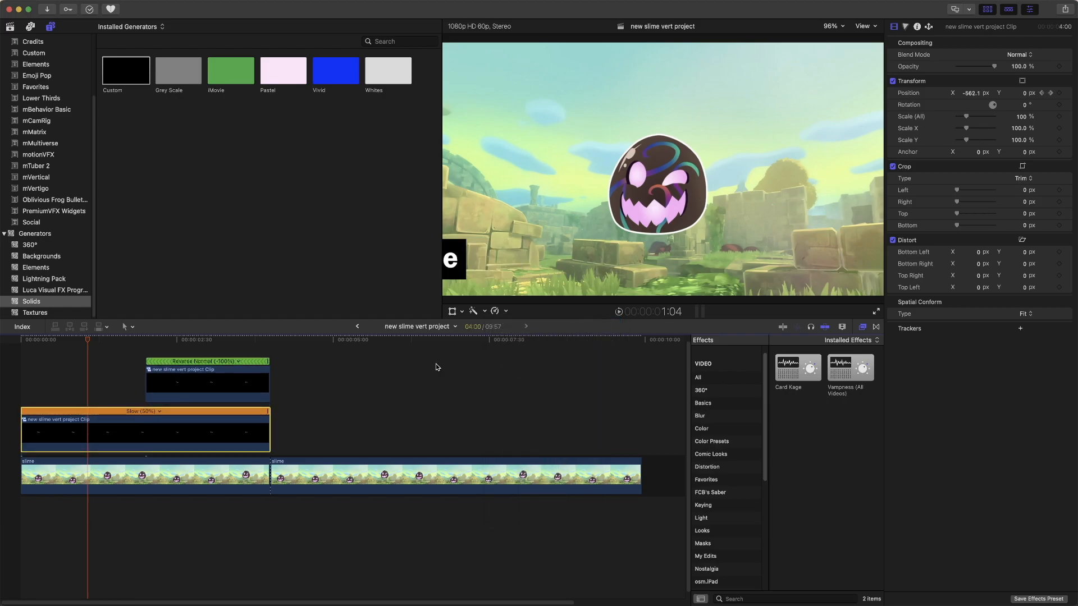
# Move the reversed compound clip directly behind the slowed clip and slow it to -50% speed.
pyautogui.moveTo(204, 383); pyautogui.dragTo(332, 432)
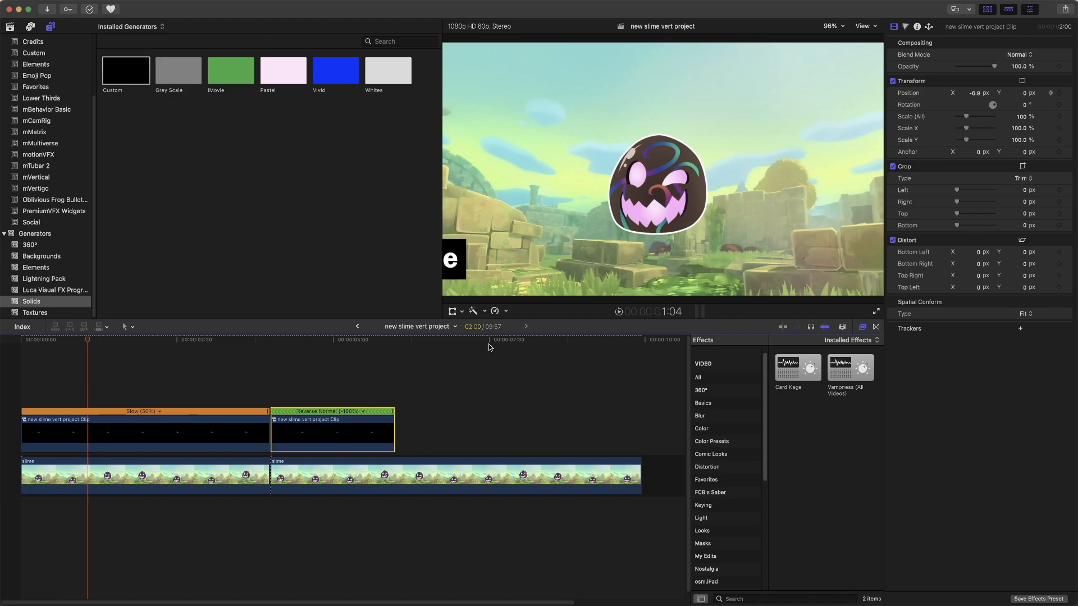
pyautogui.click(505, 312)
pyautogui.moveTo(510, 321)
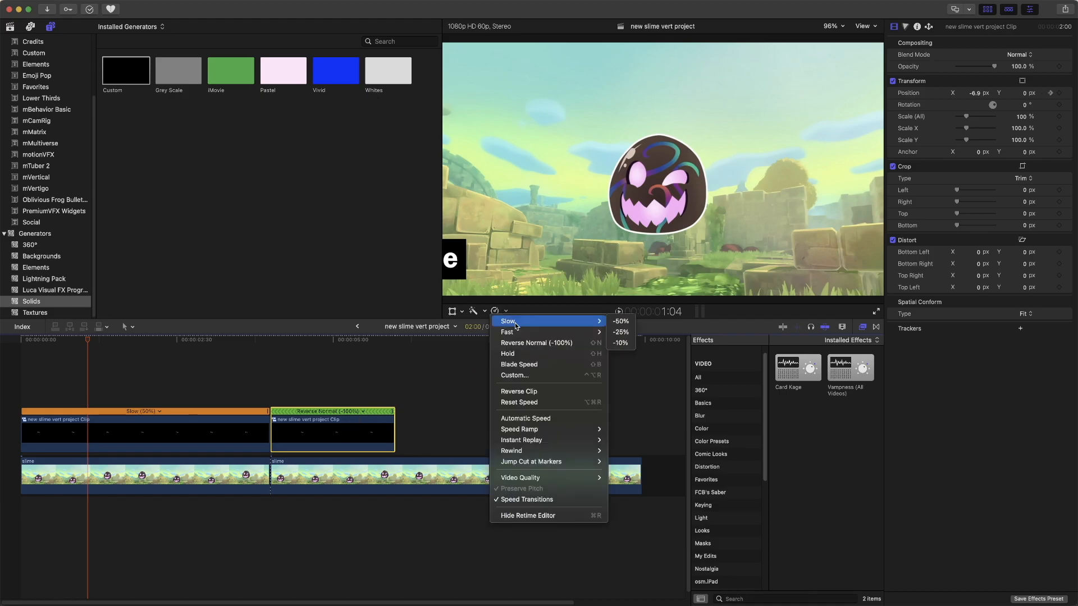
pyautogui.click(623, 322)
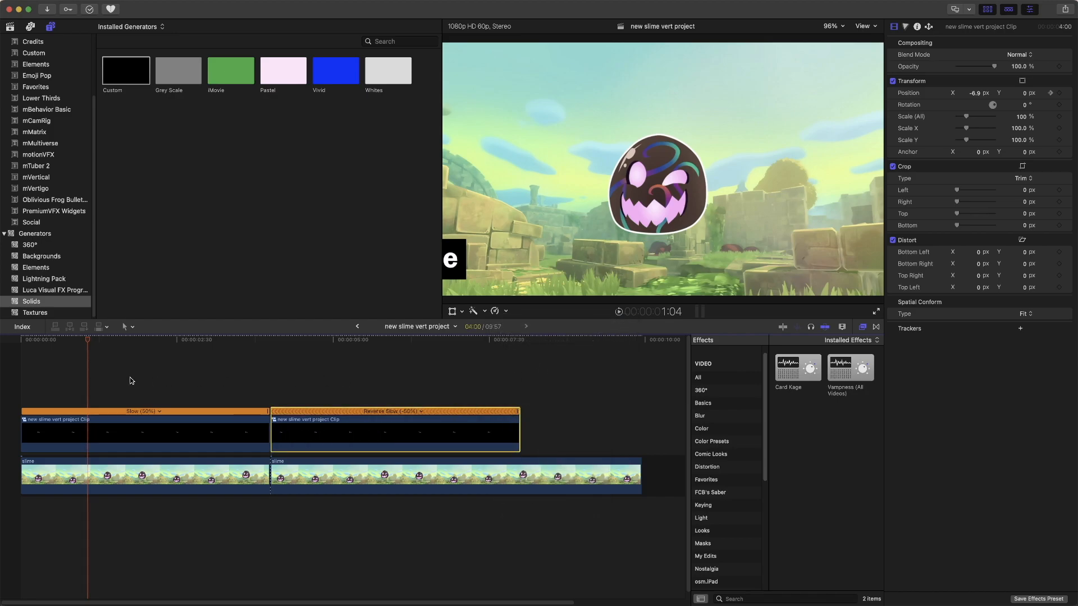
# Play both slowed clips from the start of the timeline and scrub back to 3:41.
pyautogui.click(18, 343)
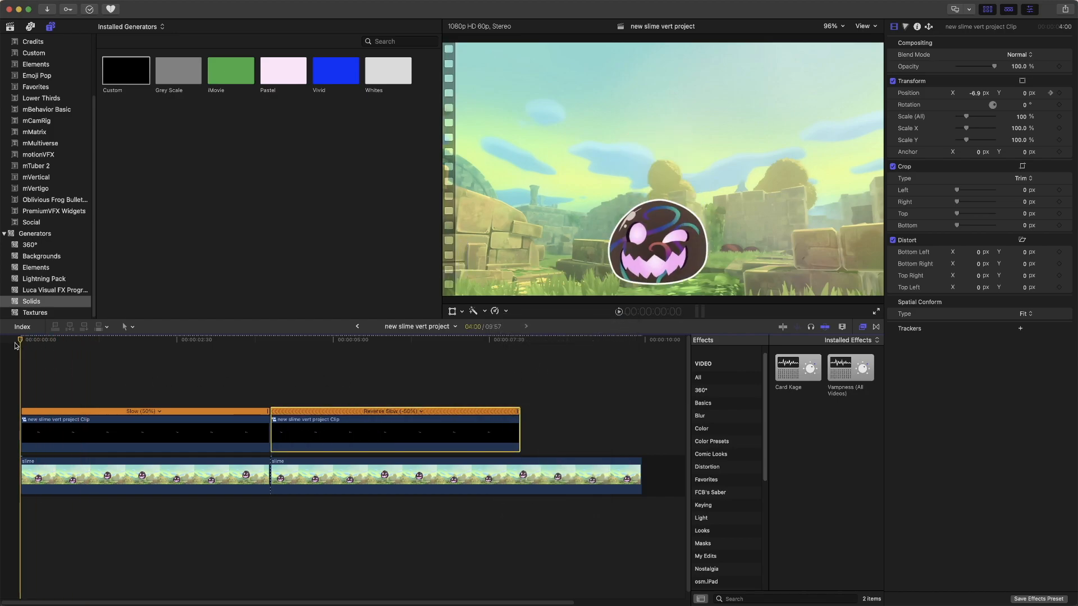
pyautogui.click(617, 313)
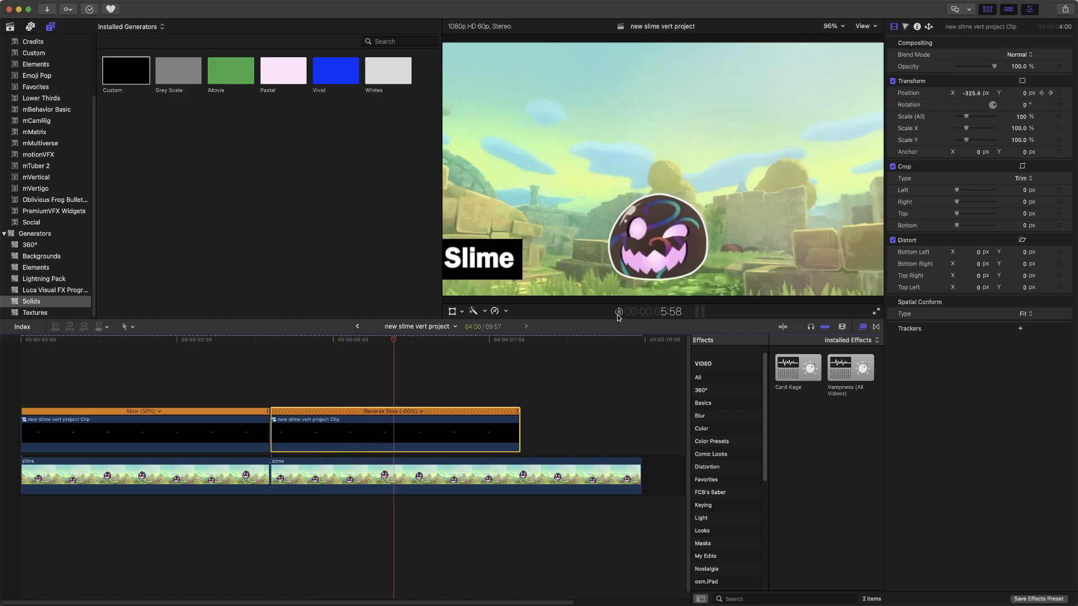
pyautogui.click(617, 315)
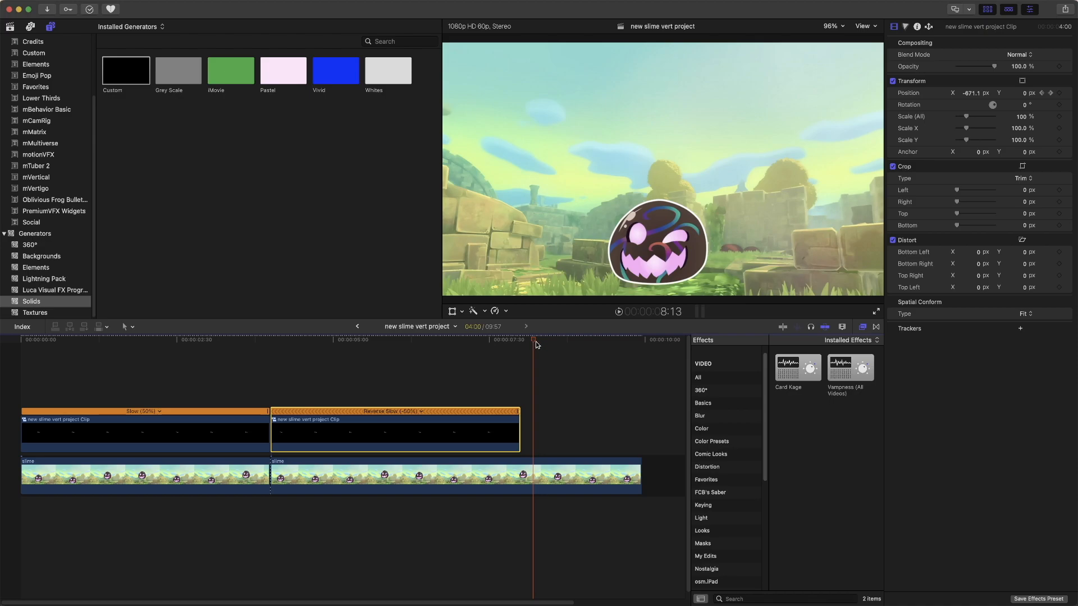
pyautogui.moveTo(535, 342); pyautogui.dragTo(251, 346)
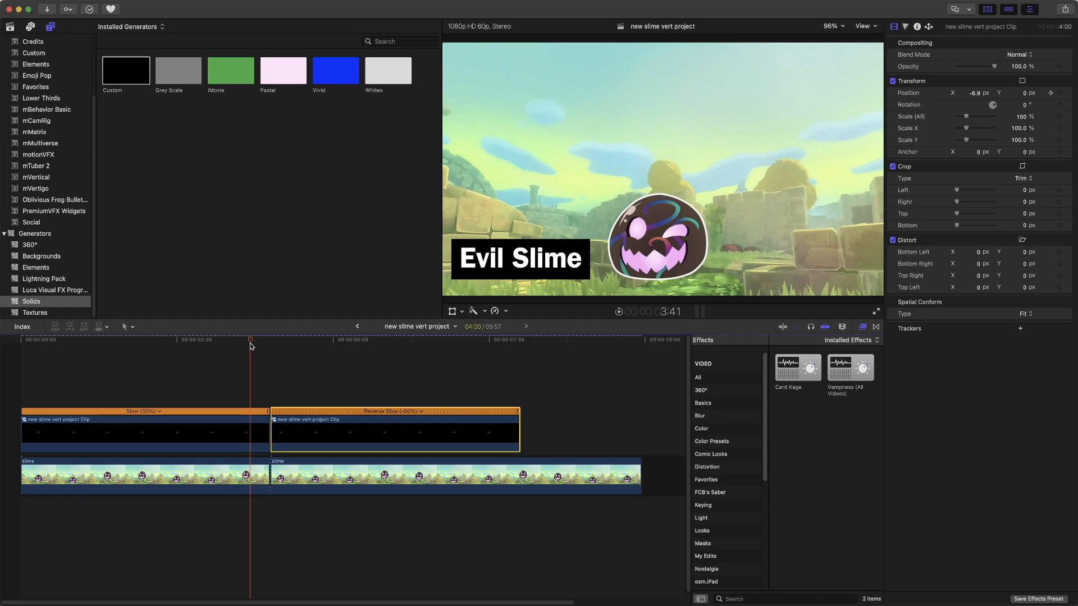
pyautogui.rightClick(247, 432)
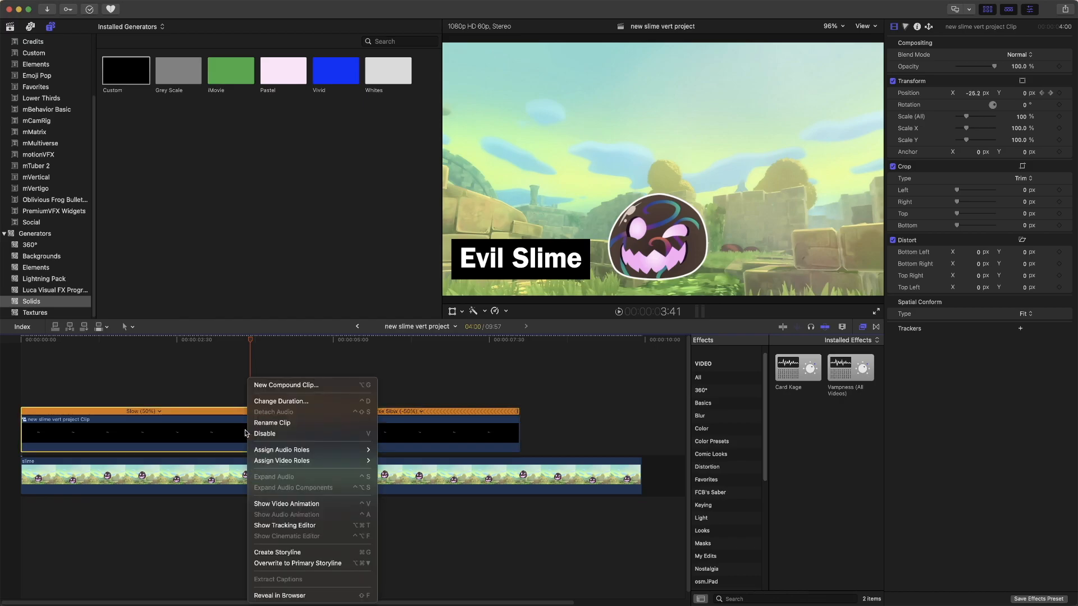
pyautogui.click(245, 433)
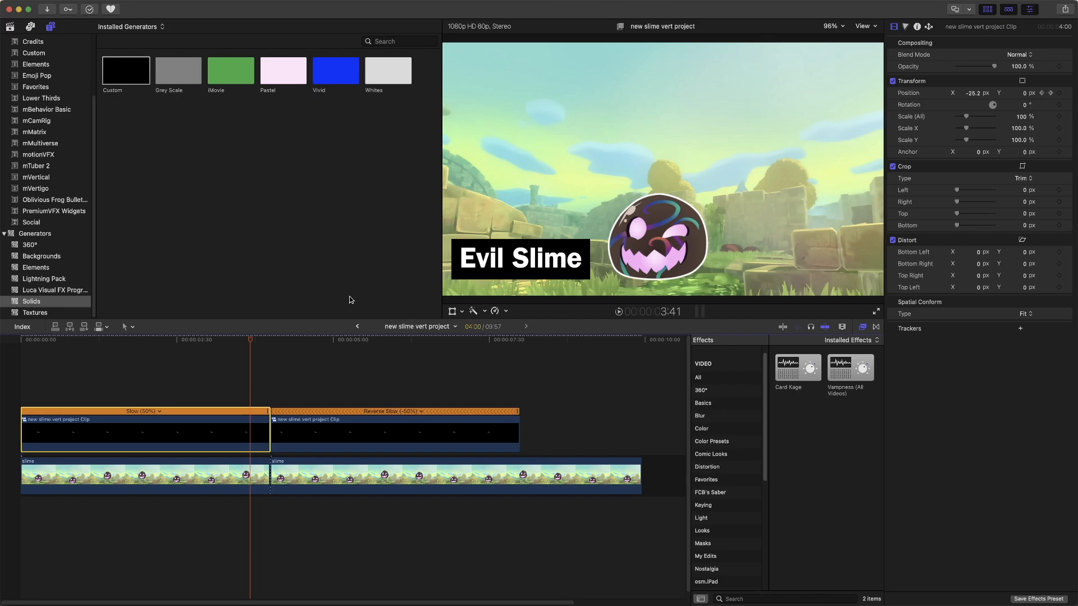
pyautogui.click(339, 431)
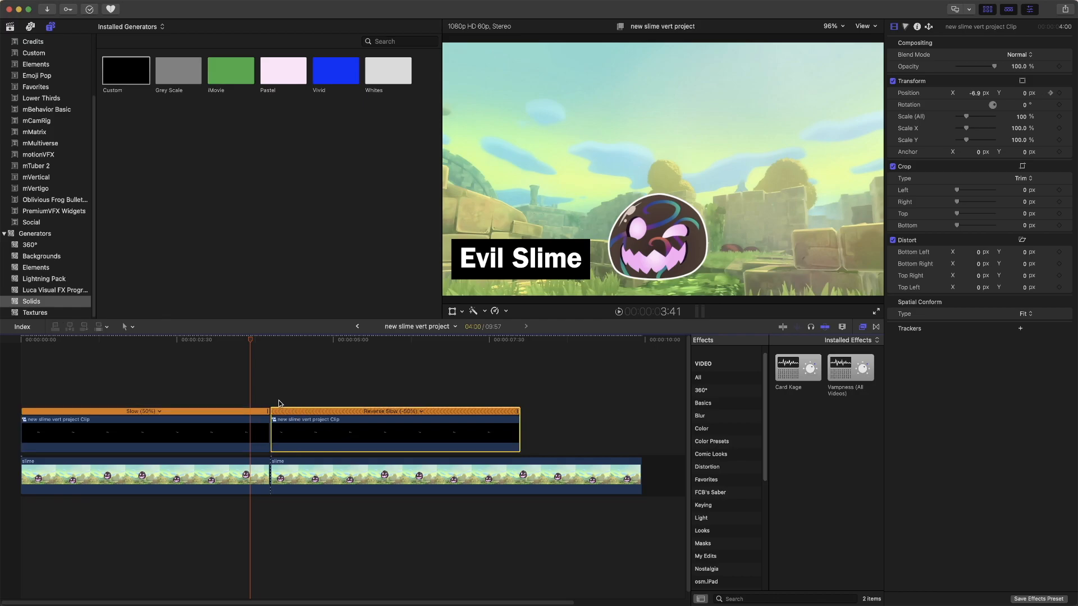
# Add a Custom title from the Titles category above the two compound clips in the timeline.
pyautogui.scroll(3, 34, 119)
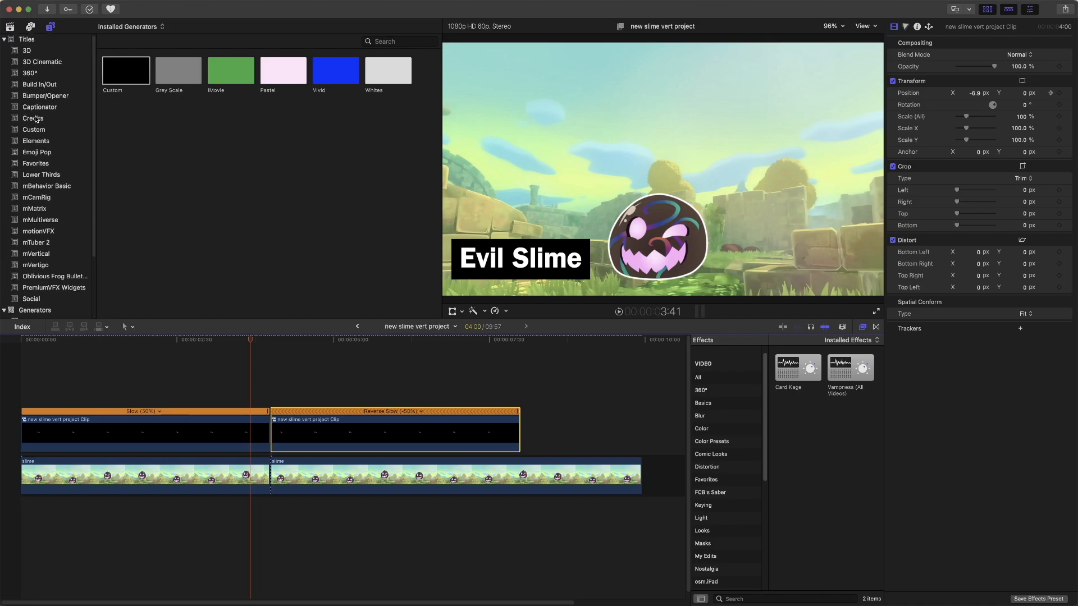
pyautogui.click(31, 39)
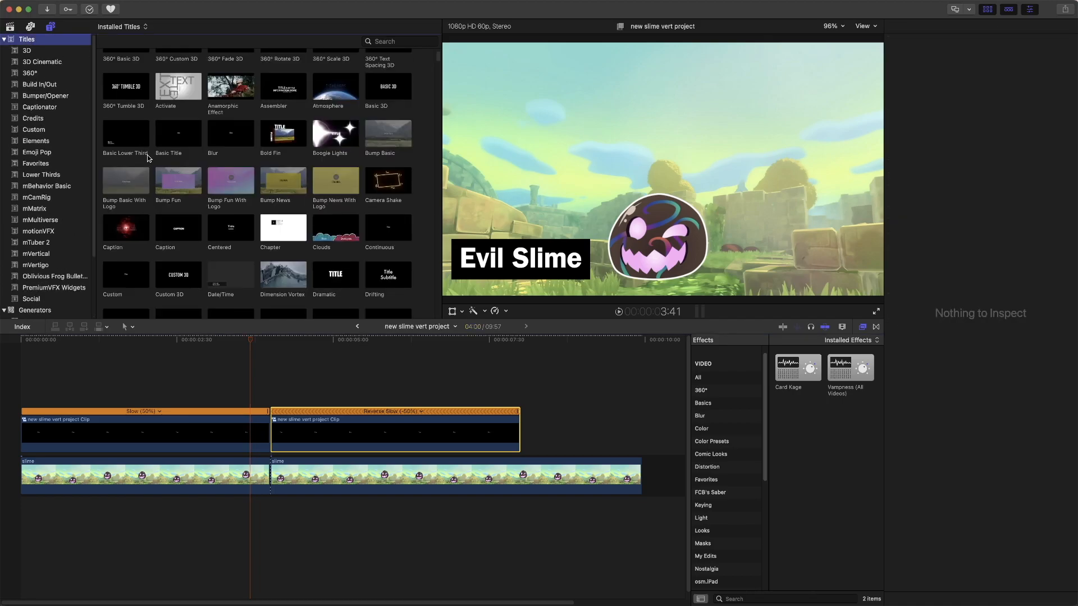
pyautogui.moveTo(136, 278); pyautogui.dragTo(75, 399)
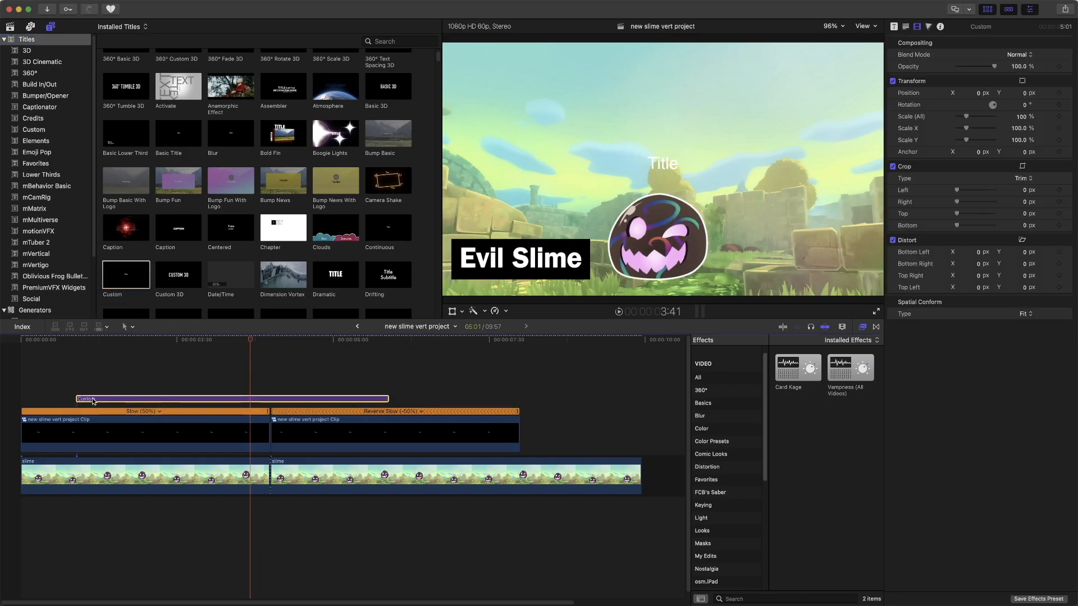
# Turn the Custom title into a compound clip with the default name in the Technically event, and move it to the timeline's start.
pyautogui.rightClick(93, 399)
pyautogui.click(129, 404)
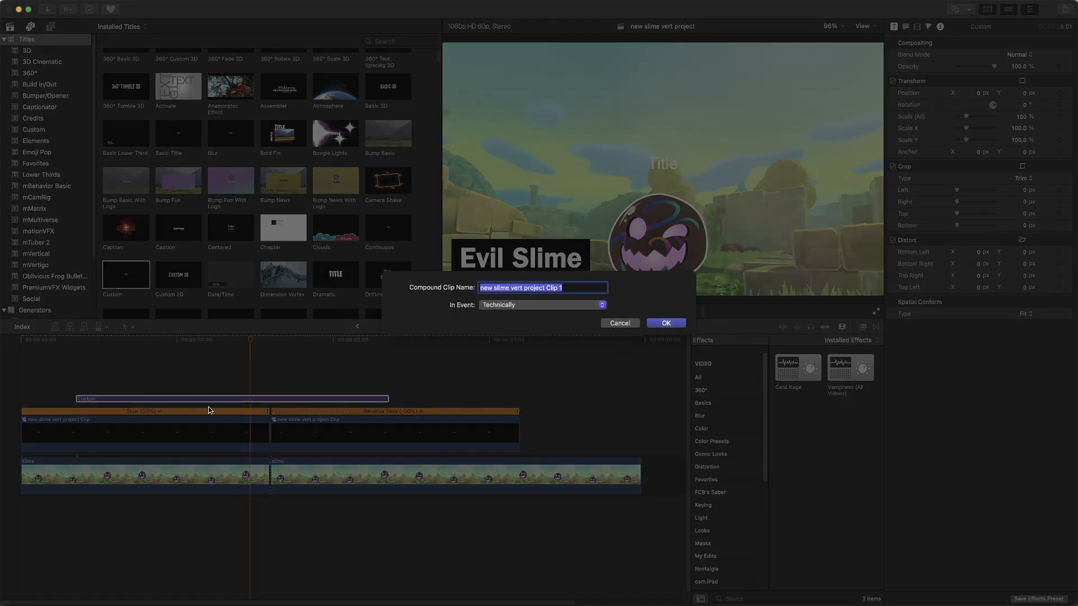
pyautogui.click(660, 325)
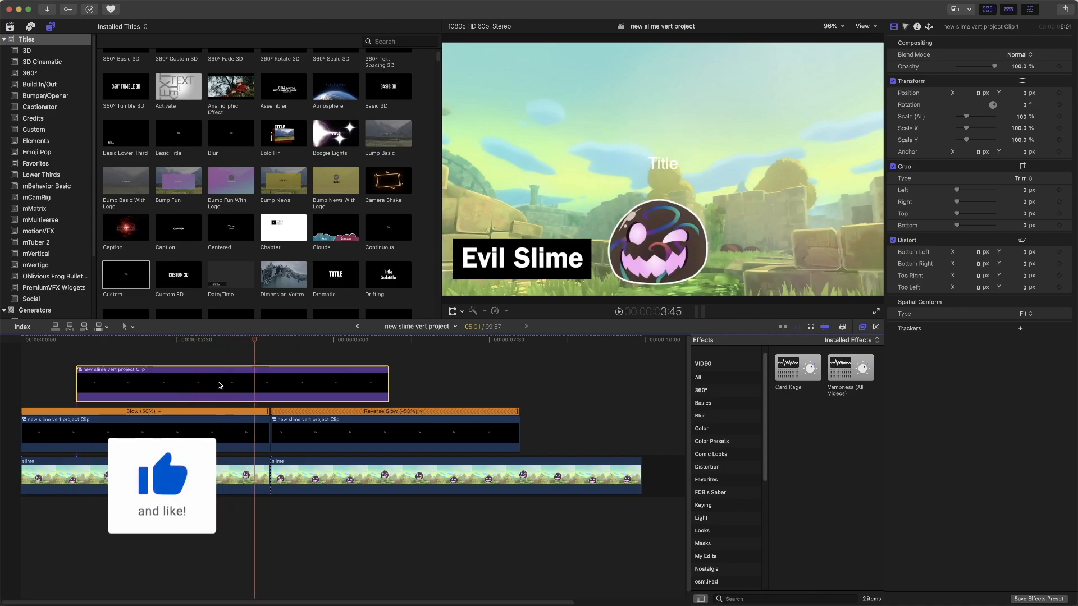
pyautogui.moveTo(214, 382); pyautogui.dragTo(157, 378)
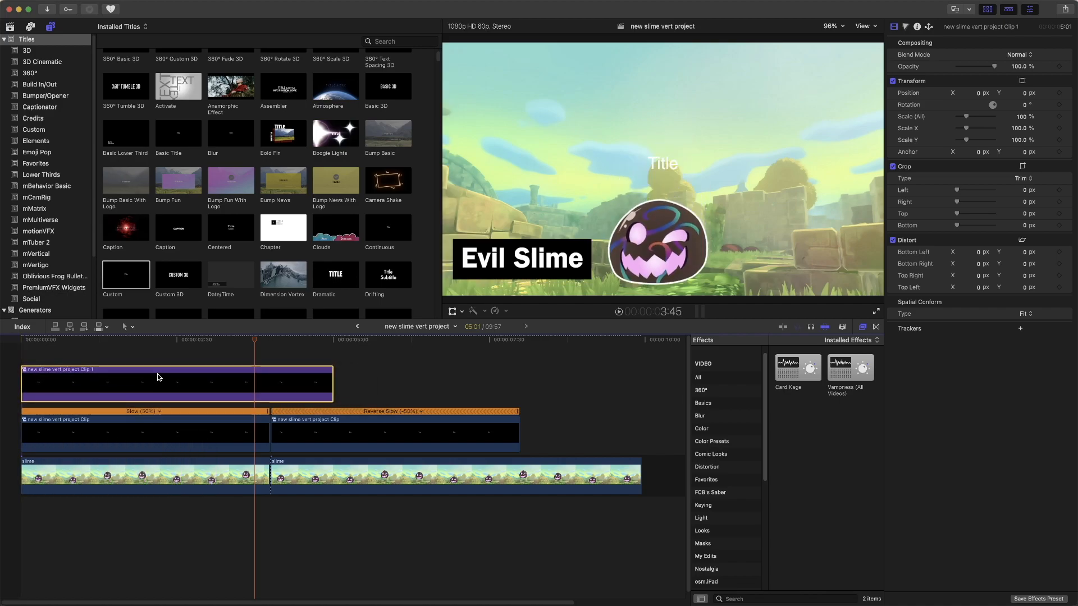